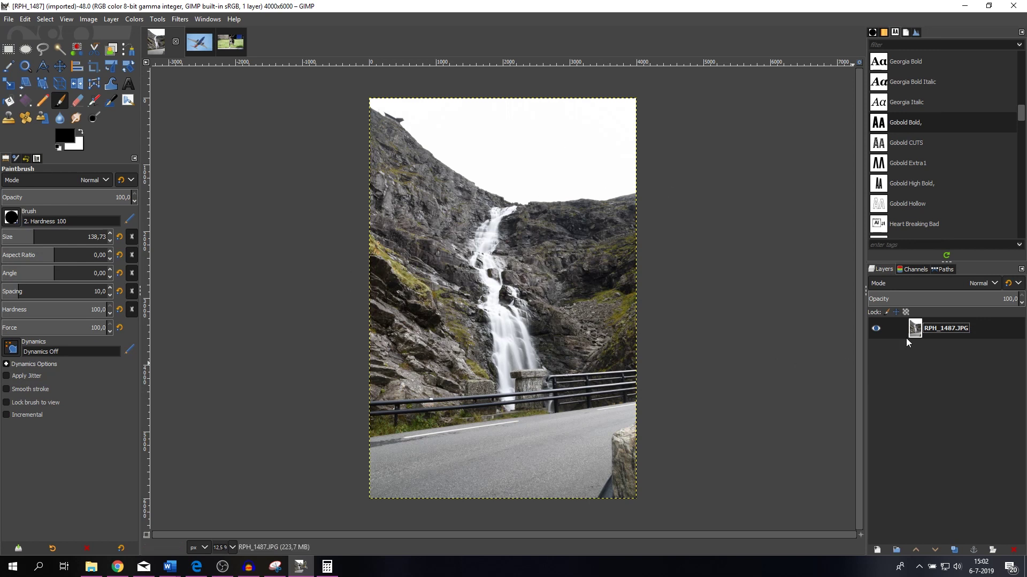
# - Add an alpha channel to the waterfall layer, test the Eraser on the sky, then undo the stroke
pyautogui.rightClick(952, 326)
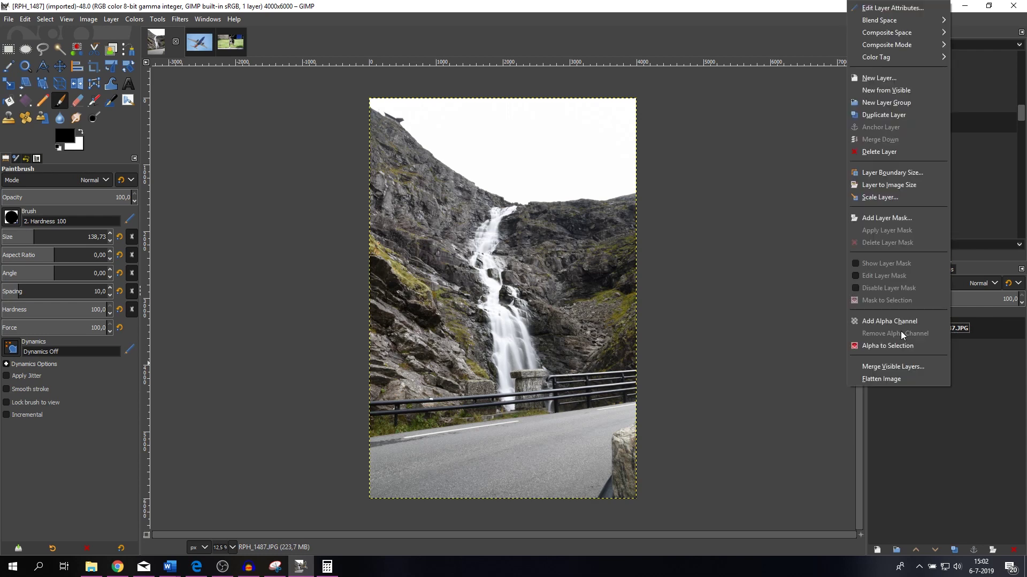
pyautogui.click(885, 322)
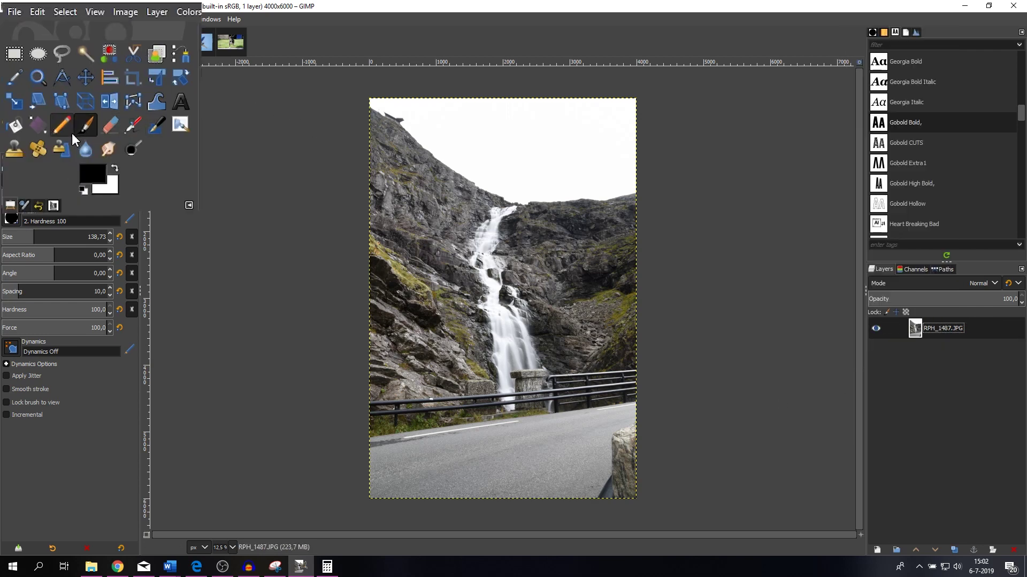
pyautogui.click(111, 129)
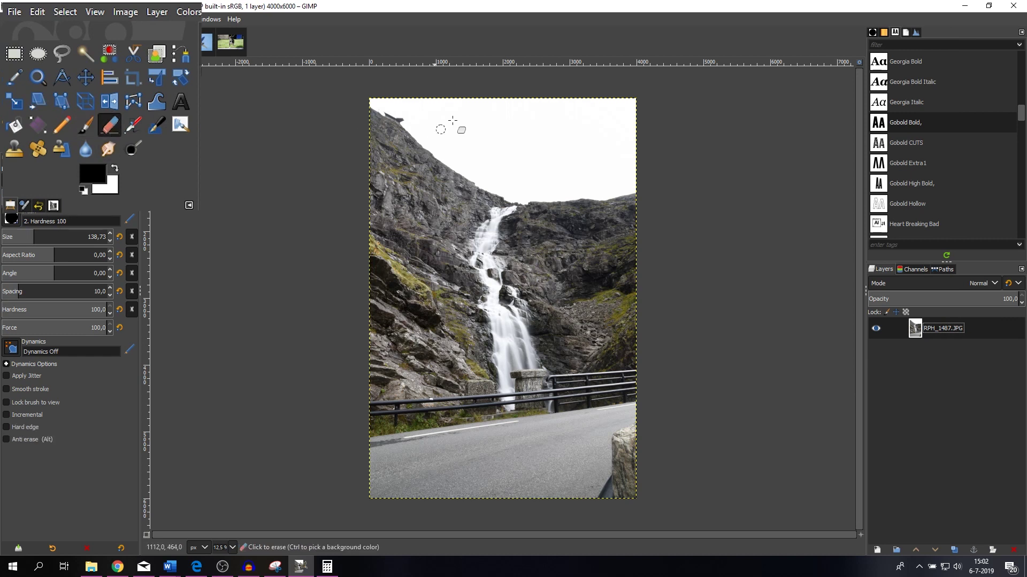
pyautogui.moveTo(441, 120)
pyautogui.mouseDown()
pyautogui.moveTo(518, 142)
pyautogui.moveTo(565, 135)
pyautogui.moveTo(451, 124)
pyautogui.moveTo(555, 133)
pyautogui.moveTo(475, 124)
pyautogui.moveTo(559, 122)
pyautogui.moveTo(523, 175)
pyautogui.moveTo(505, 110)
pyautogui.moveTo(501, 142)
pyautogui.moveTo(554, 119)
pyautogui.moveTo(524, 114)
pyautogui.moveTo(484, 152)
pyautogui.moveTo(520, 111)
pyautogui.moveTo(527, 135)
pyautogui.mouseUp()
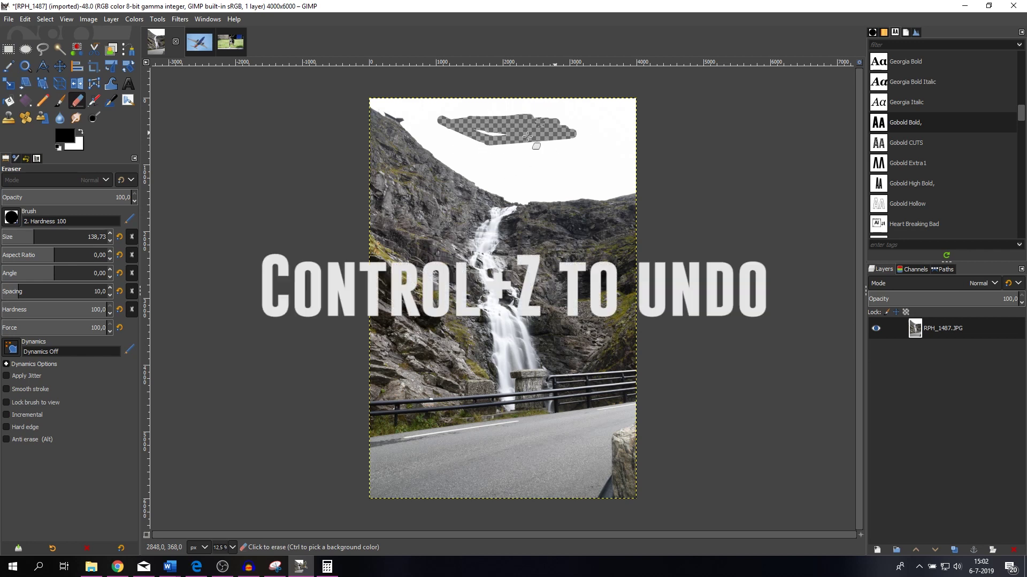
pyautogui.hotkey('ctrl', 'z')
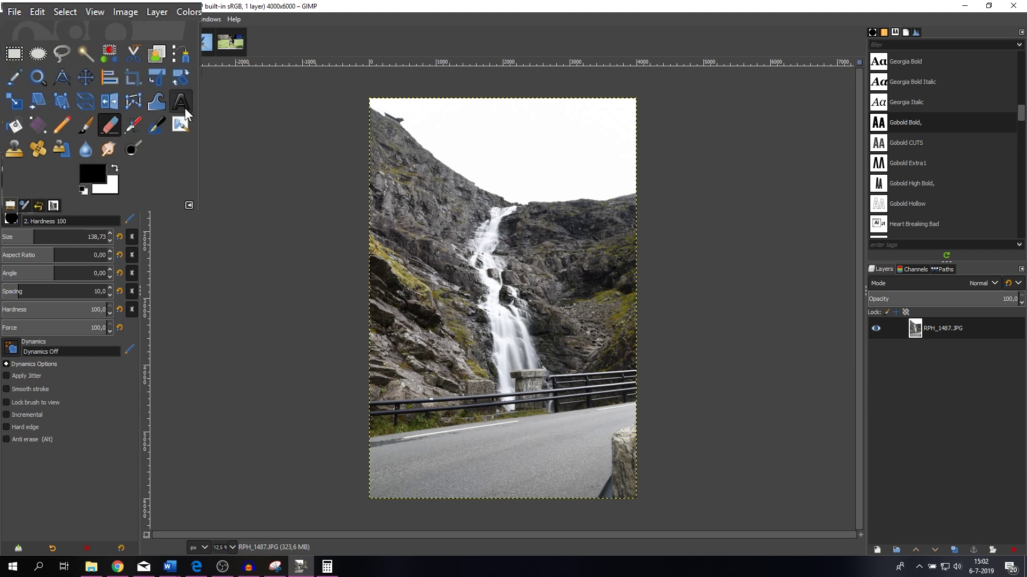
pyautogui.click(182, 59)
pyautogui.click(392, 116)
pyautogui.click(414, 142)
pyautogui.click(445, 165)
pyautogui.click(482, 184)
pyautogui.click(539, 199)
pyautogui.click(611, 198)
pyautogui.moveTo(664, 187); pyautogui.dragTo(663, 125)
pyautogui.click(654, 91)
pyautogui.click(557, 77)
pyautogui.click(460, 85)
pyautogui.click(386, 82)
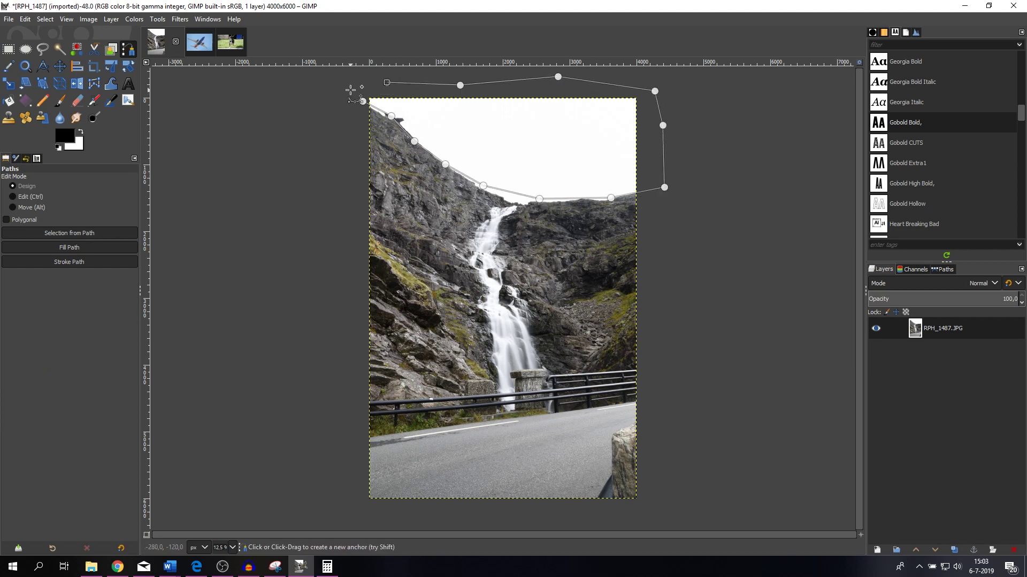
pyautogui.keyDown('ctrl'); pyautogui.click(363, 102); pyautogui.keyUp('ctrl')
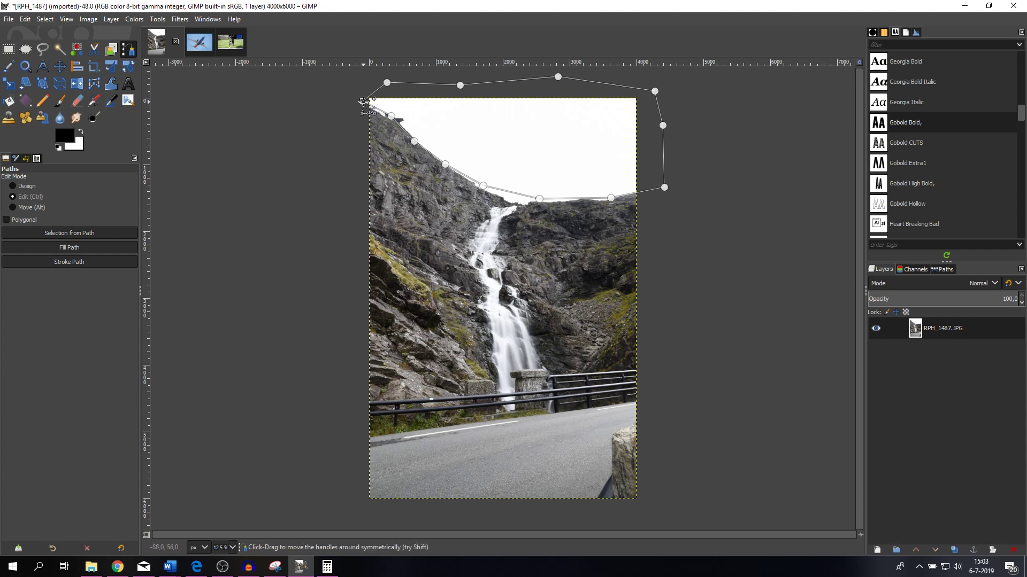
pyautogui.press('Return')
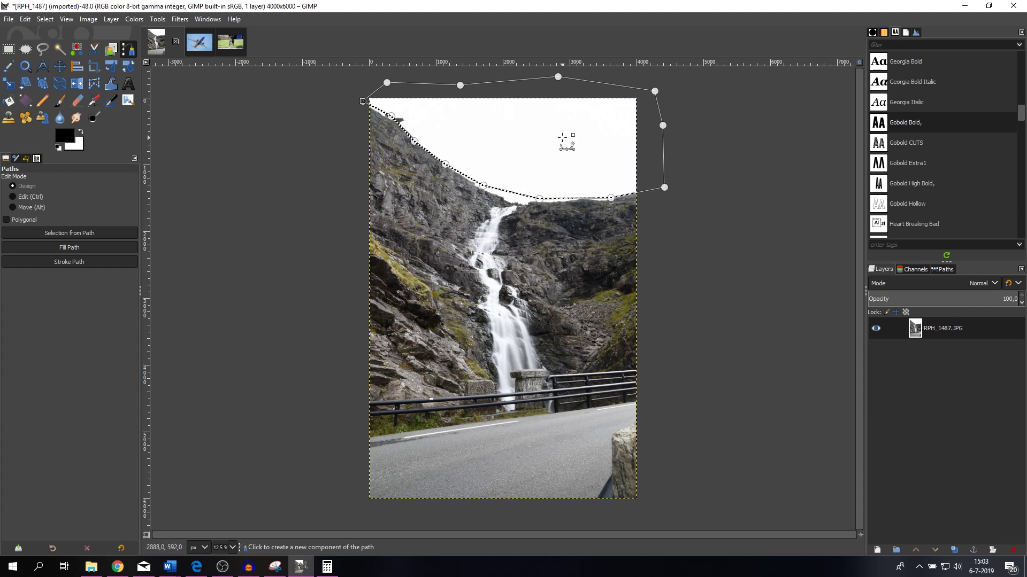
pyautogui.press('Delete')
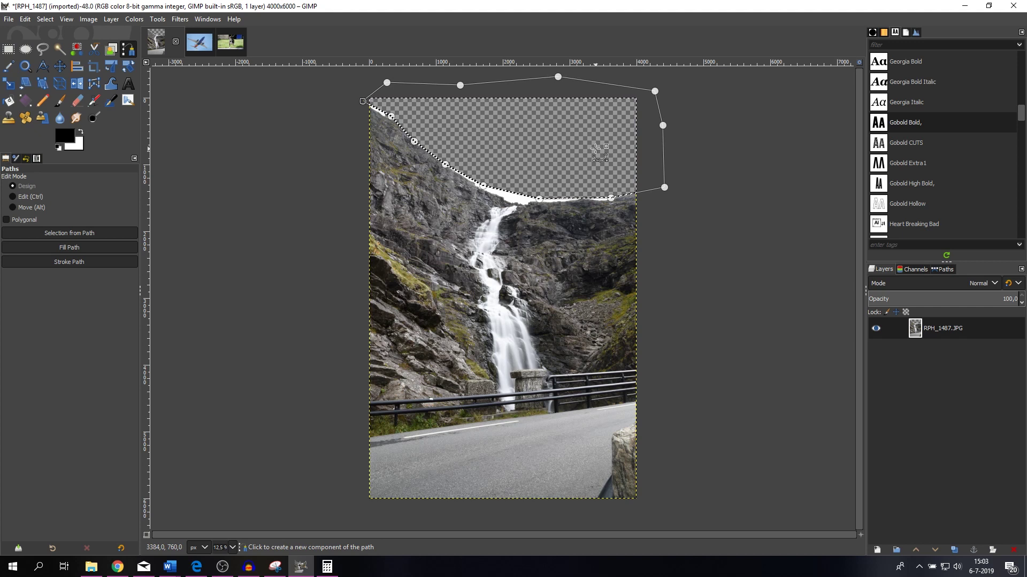
pyautogui.hotkey('ctrl', 'z')
pyautogui.hotkey('ctrl', 'z')
pyautogui.hotkey('ctrl', 'z')
pyautogui.hotkey('ctrl', 'z')
pyautogui.hotkey('ctrl', 'z')
pyautogui.hotkey('ctrl', 'z')
pyautogui.hotkey('ctrl', 'z')
pyautogui.hotkey('ctrl', 'z')
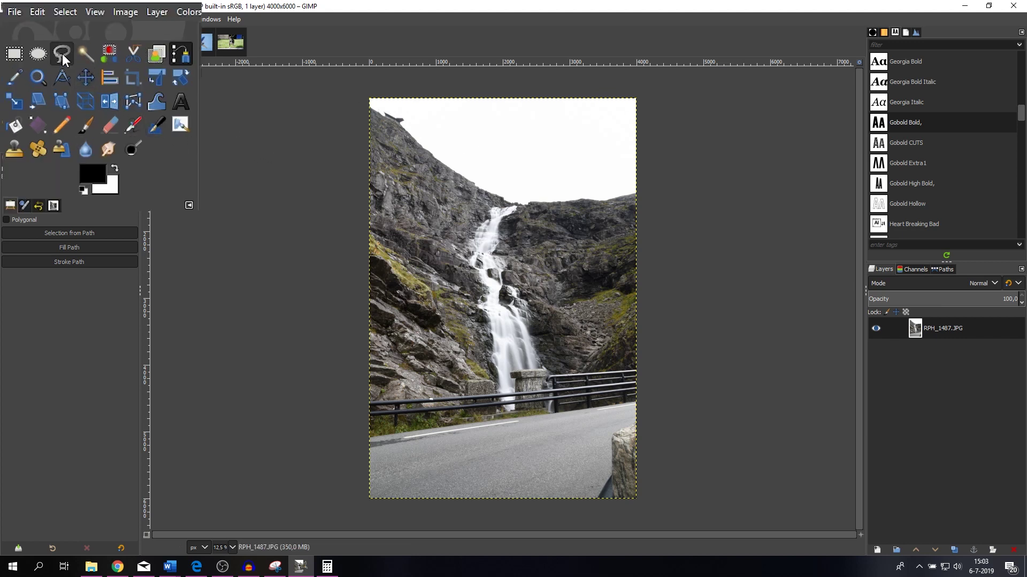
pyautogui.click(43, 50)
pyautogui.click(353, 92)
pyautogui.moveTo(366, 103)
pyautogui.mouseDown()
pyautogui.moveTo(478, 185)
pyautogui.moveTo(586, 215)
pyautogui.moveTo(655, 179)
pyautogui.mouseUp()
pyautogui.moveTo(656, 139)
pyautogui.mouseDown()
pyautogui.moveTo(647, 97)
pyautogui.moveTo(589, 86)
pyautogui.moveTo(381, 84)
pyautogui.mouseUp()
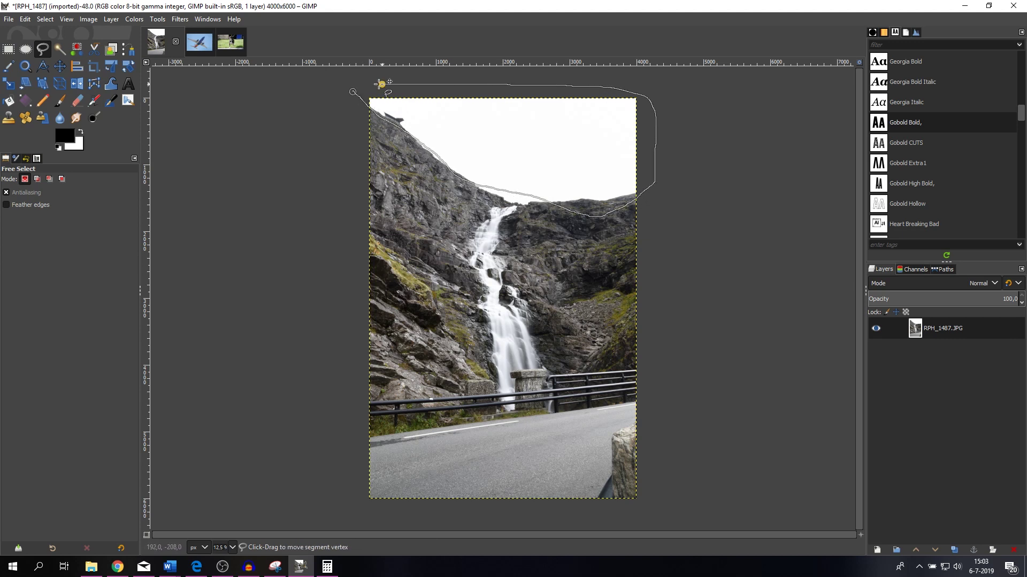
pyautogui.press('ctrl')
pyautogui.click(353, 91)
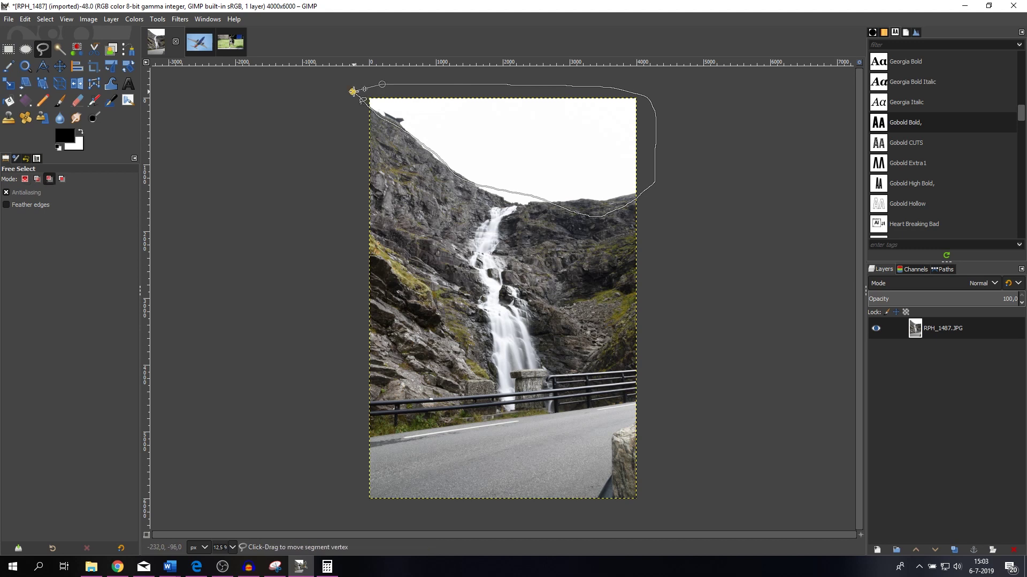
pyautogui.press('Return')
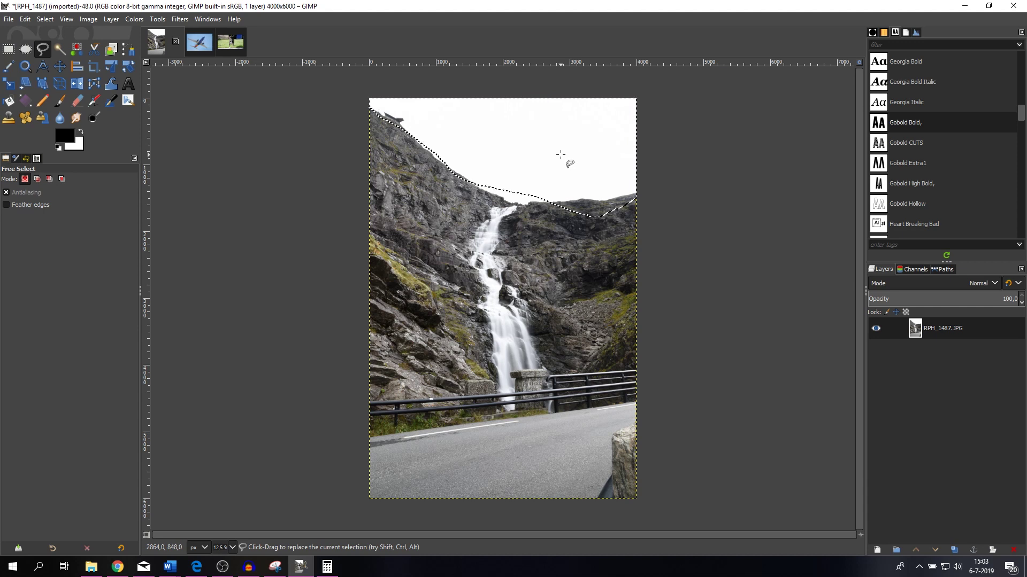
pyautogui.press('Delete')
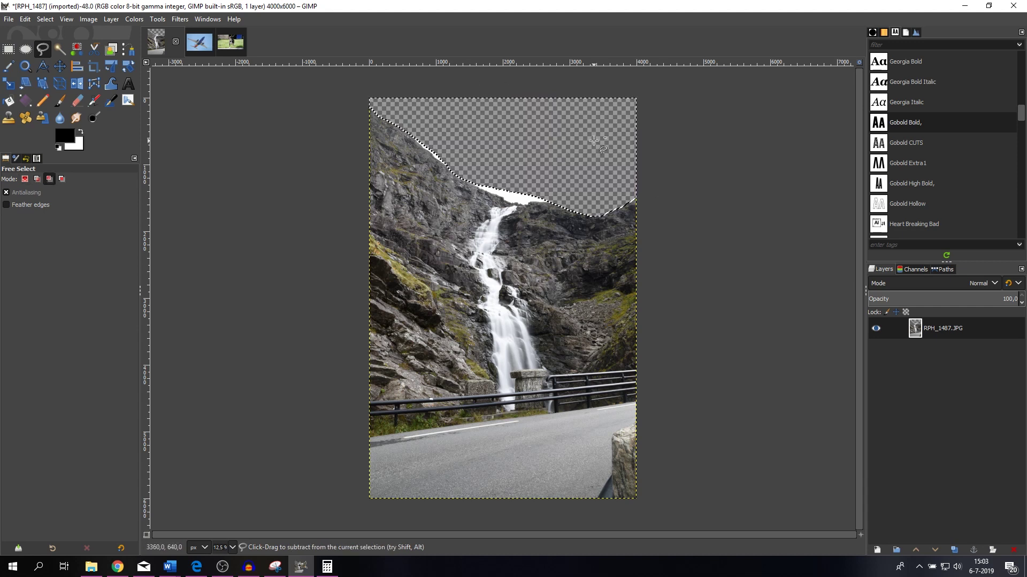
pyautogui.hotkey('ctrl', 'z')
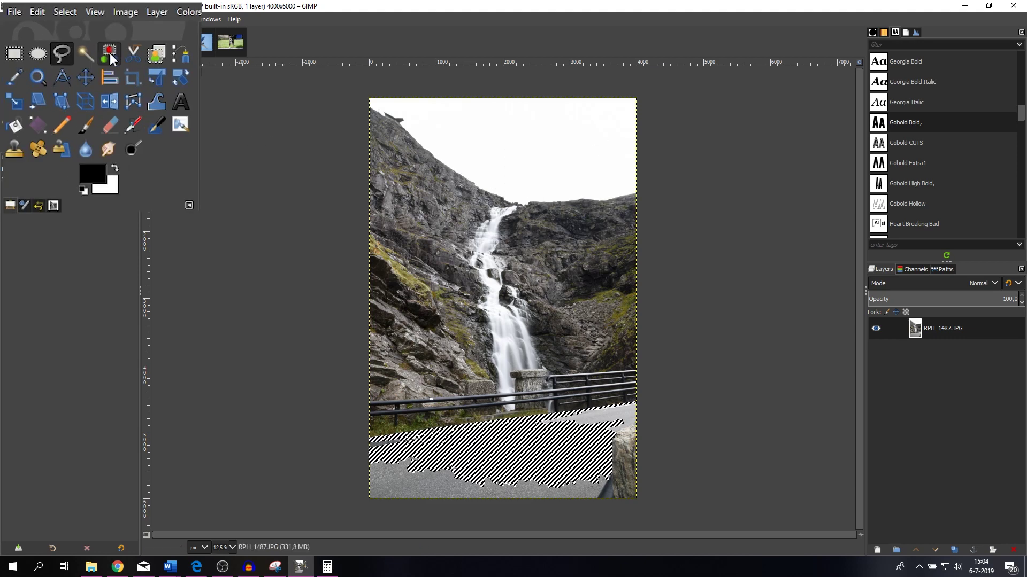
# - Fuzzy-select the white sky, delete it to transparency, and set the selection to None
pyautogui.click(85, 54)
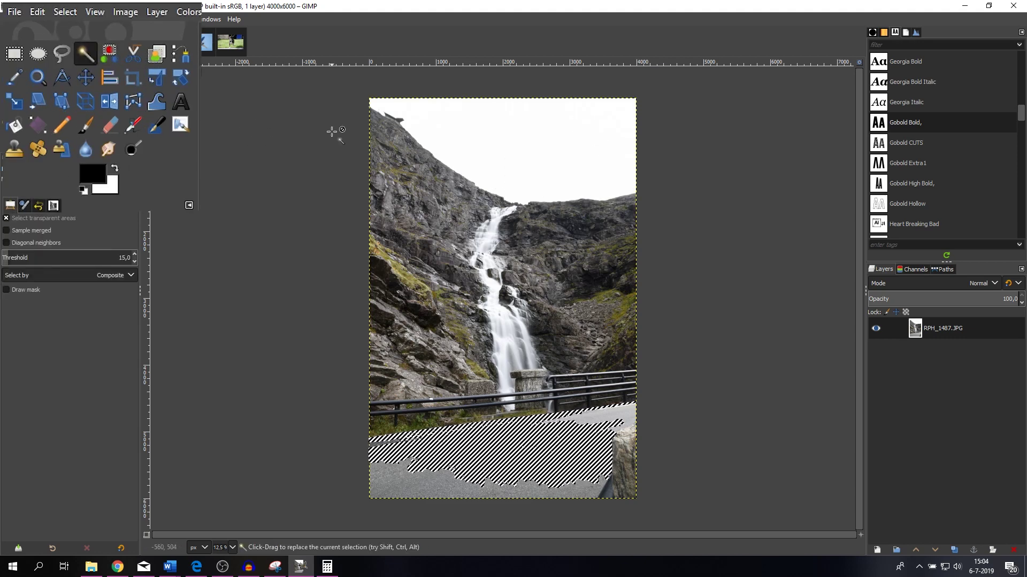
pyautogui.click(513, 144)
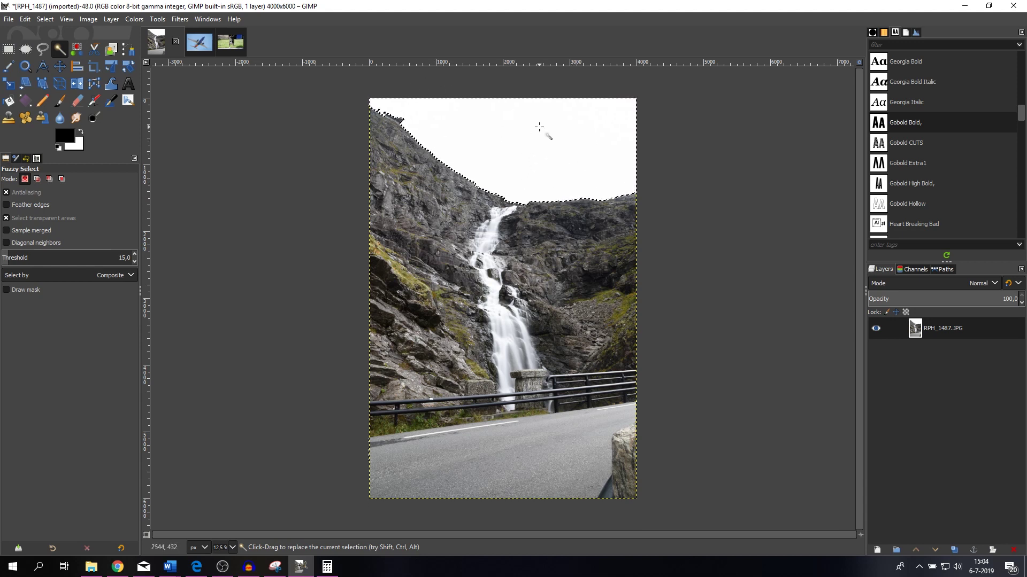
pyautogui.press('Delete')
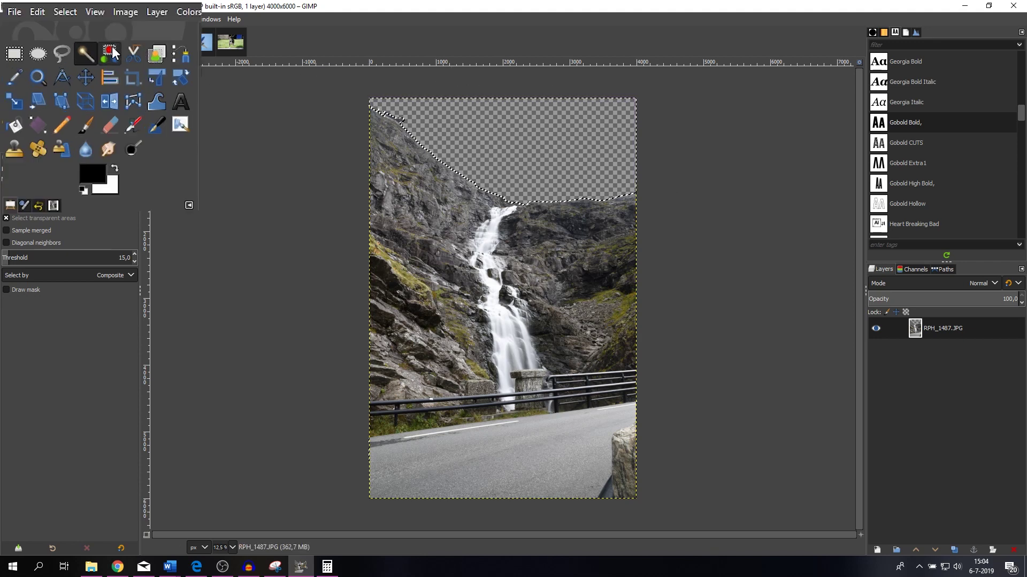
pyautogui.click(68, 13)
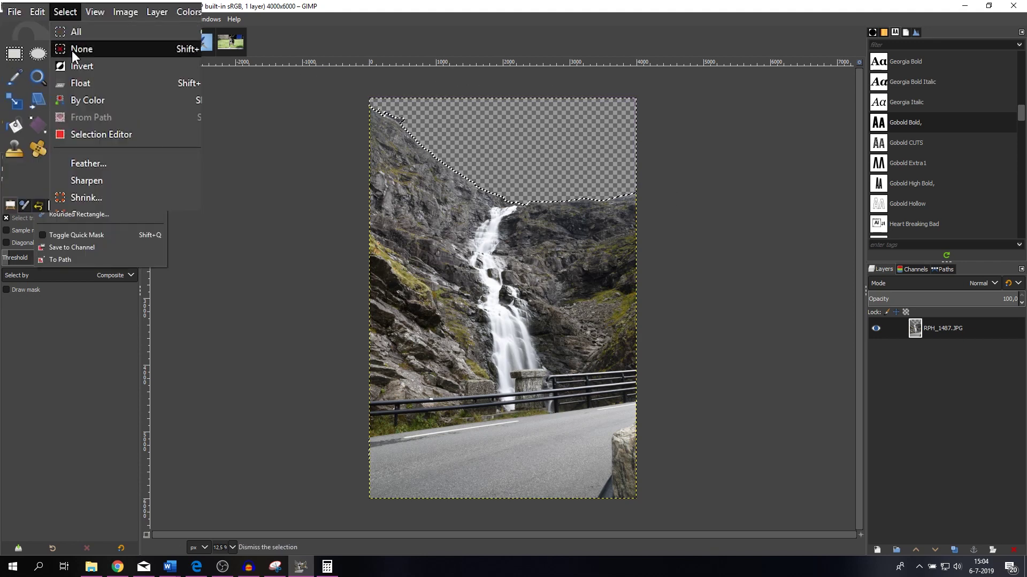
pyautogui.click(74, 49)
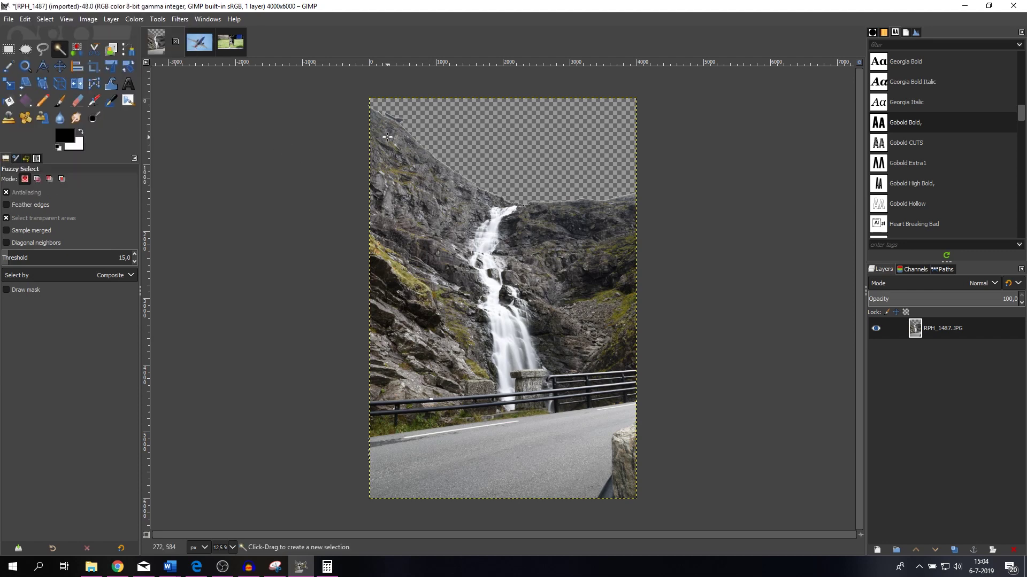
# - Drag the Airplane.jpg image into the waterfall's Layers panel as a Dropped Buffer layer
pyautogui.click(46, 19)
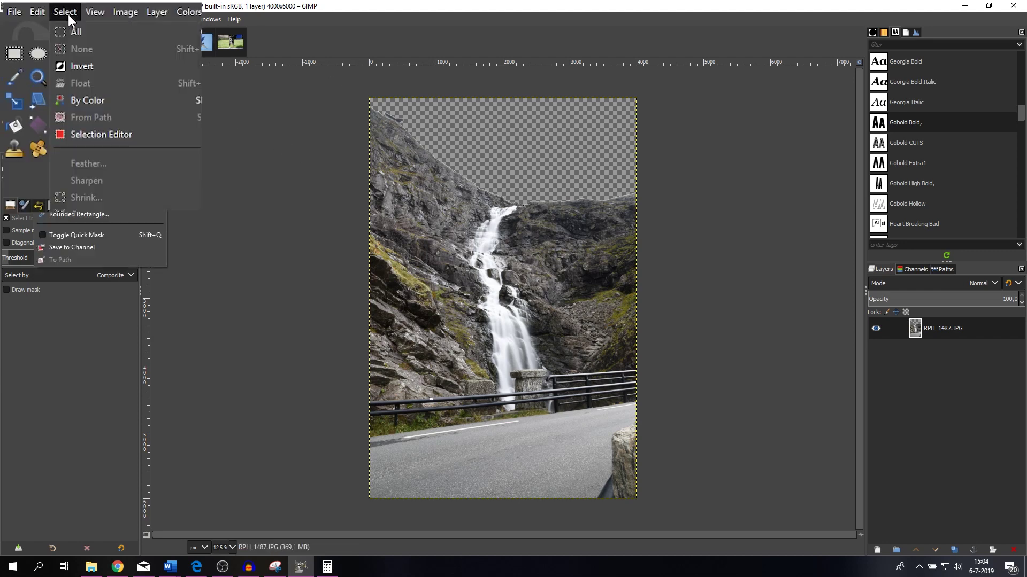
pyautogui.click(214, 148)
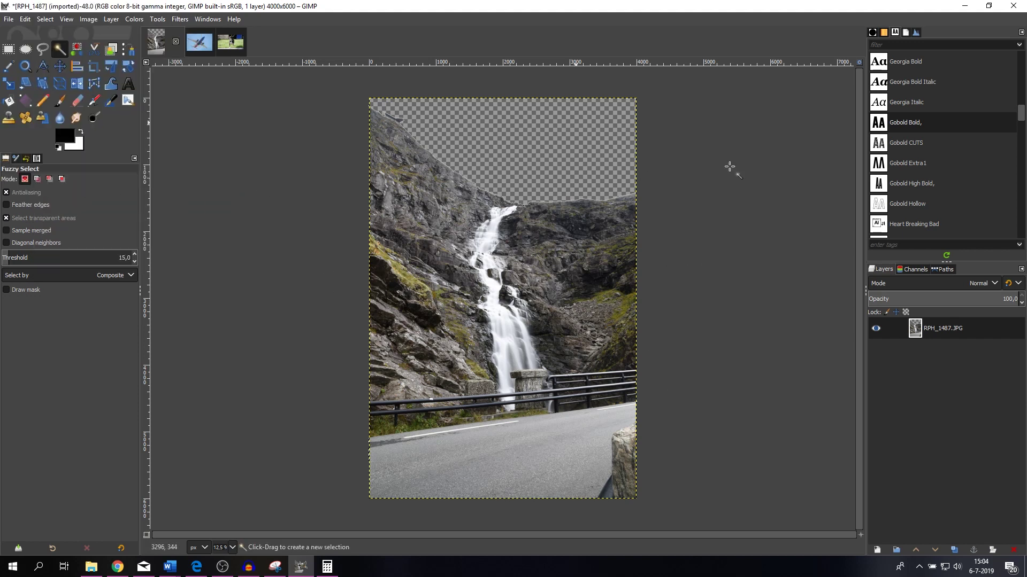
pyautogui.click(199, 42)
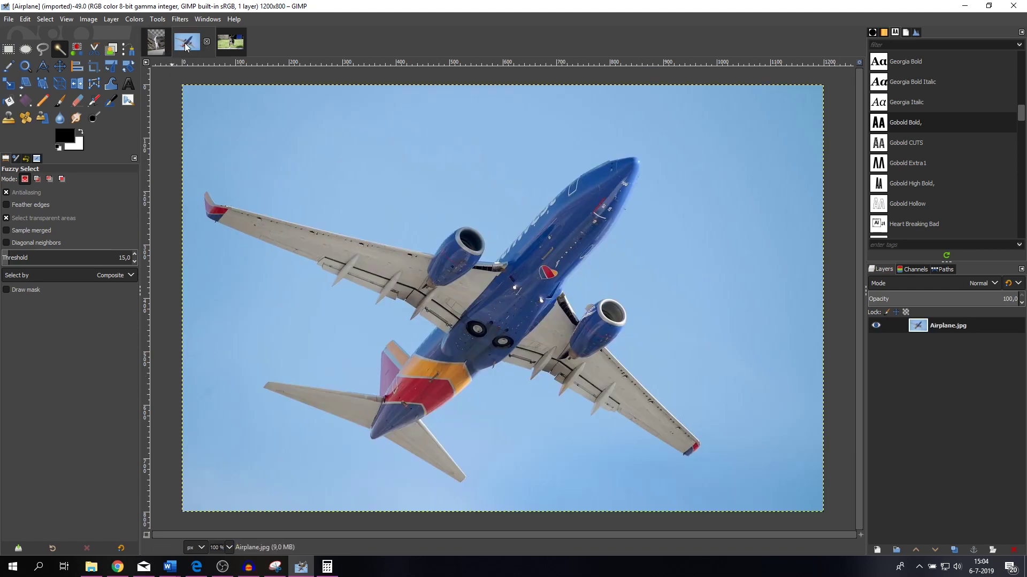
pyautogui.click(163, 46)
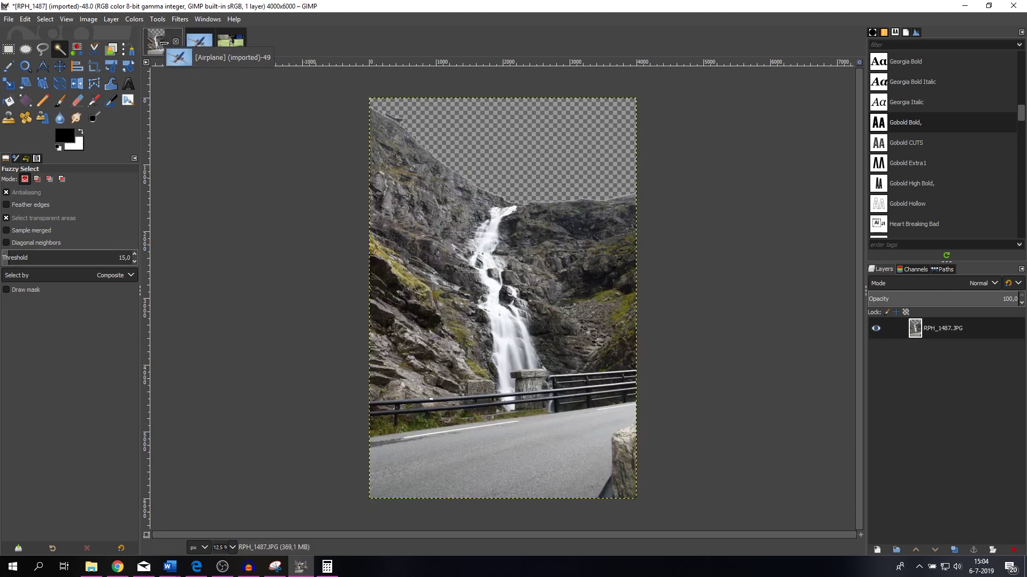
pyautogui.moveTo(163, 46); pyautogui.dragTo(914, 345)
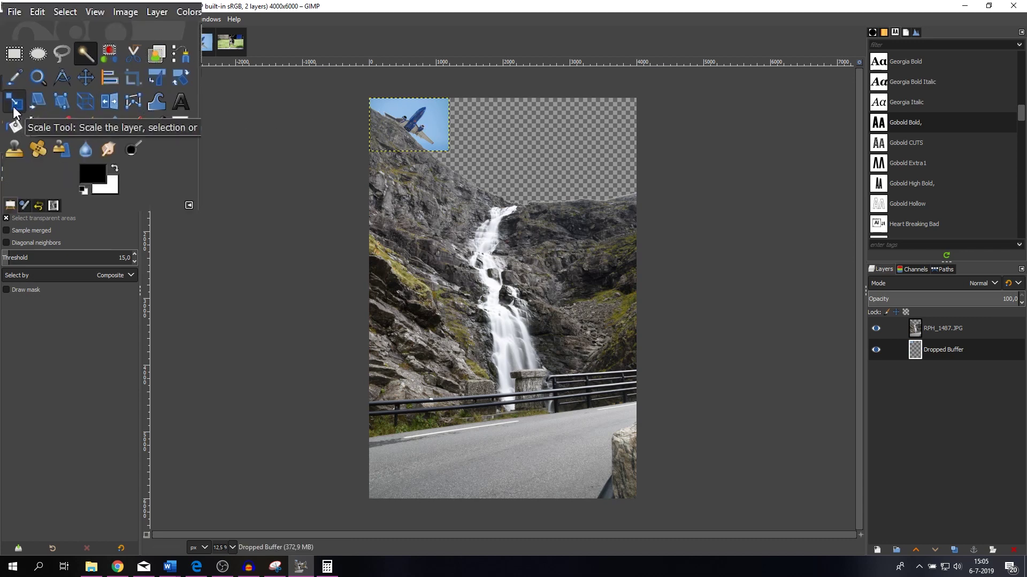
# - Scale up the Dropped Buffer airplane layer with the Scale tool
pyautogui.click(13, 106)
pyautogui.click(422, 124)
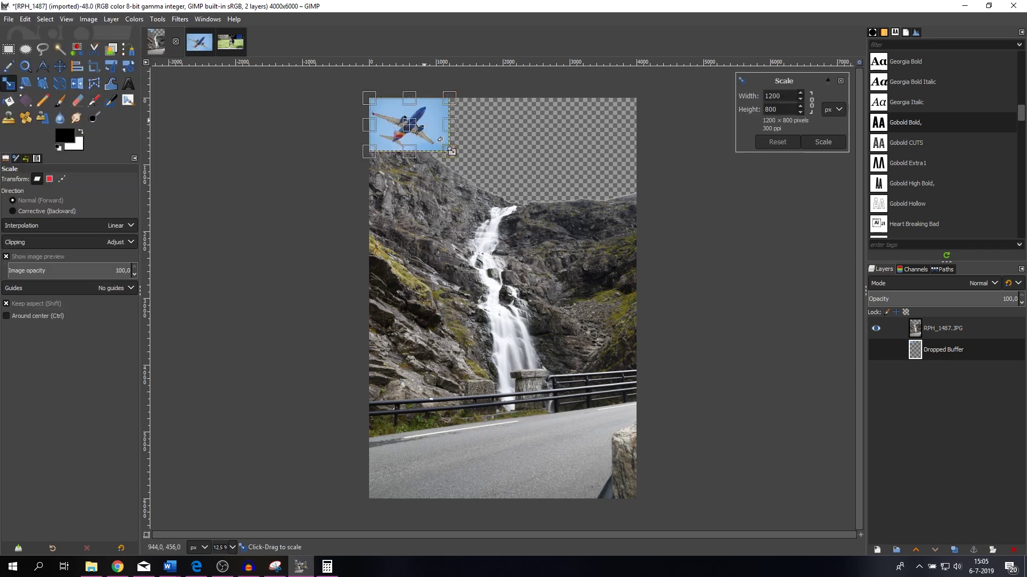
pyautogui.moveTo(448, 151); pyautogui.dragTo(641, 265)
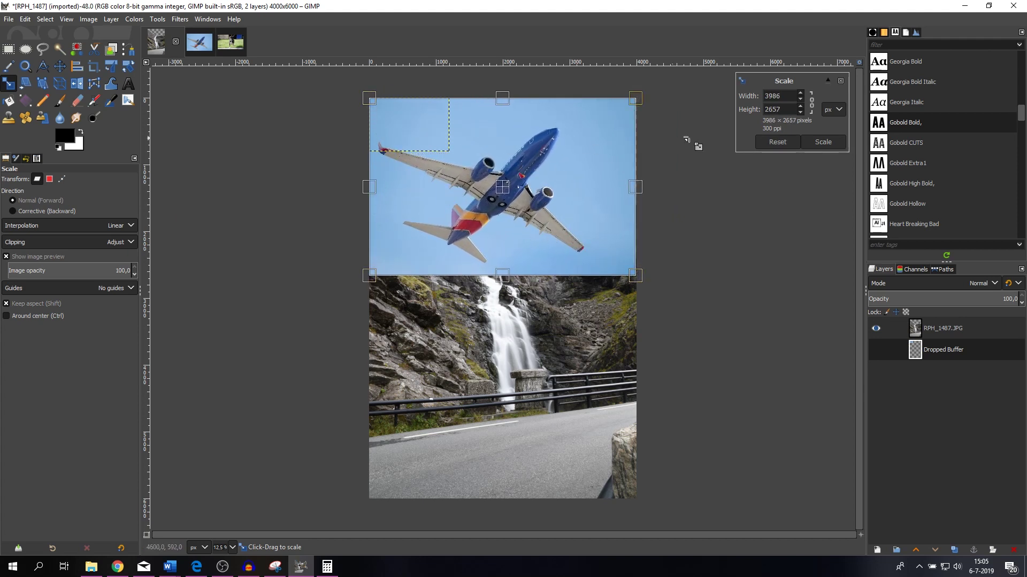
pyautogui.moveTo(635, 104); pyautogui.dragTo(645, 106)
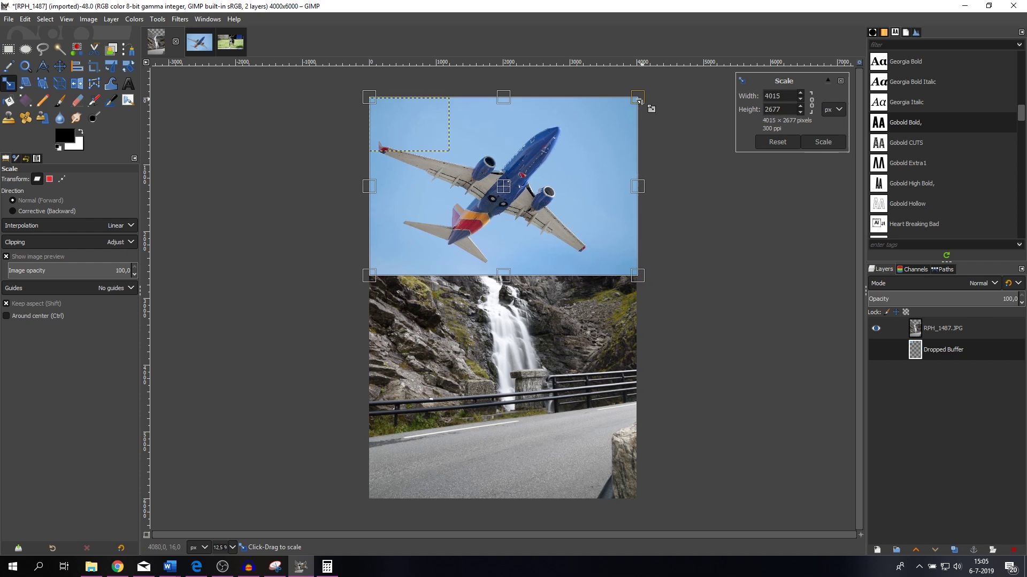
pyautogui.moveTo(374, 96); pyautogui.dragTo(370, 95)
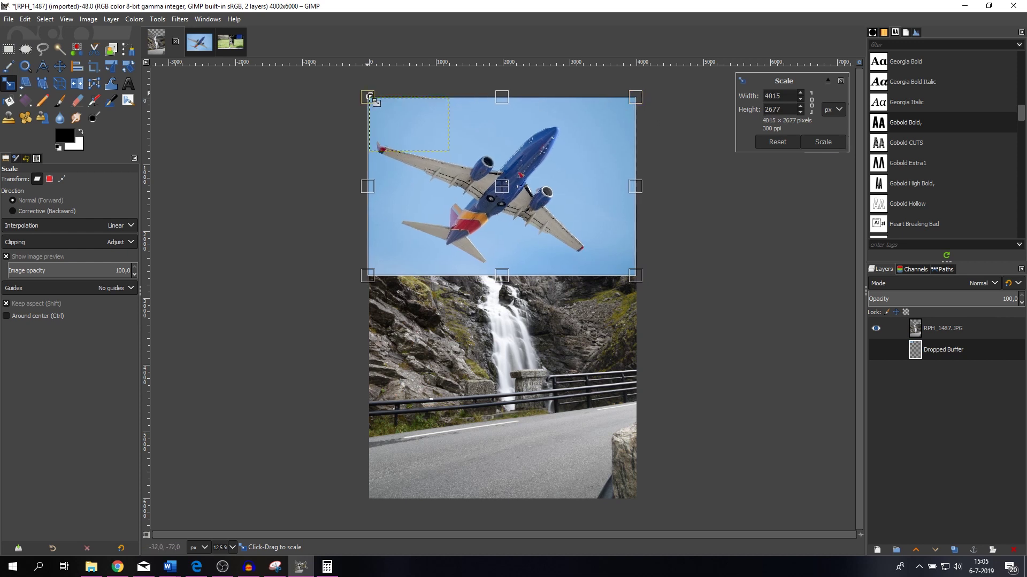
pyautogui.click(823, 142)
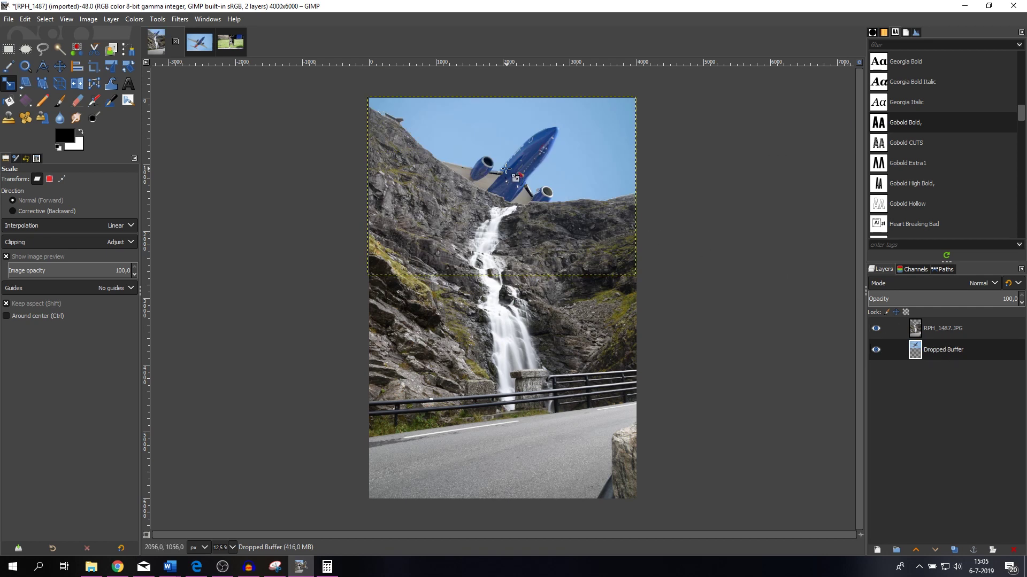
# - Keep the airplane layer below RPH_1487.JPG and move the plane up into the sky
pyautogui.moveTo(904, 348); pyautogui.dragTo(941, 328)
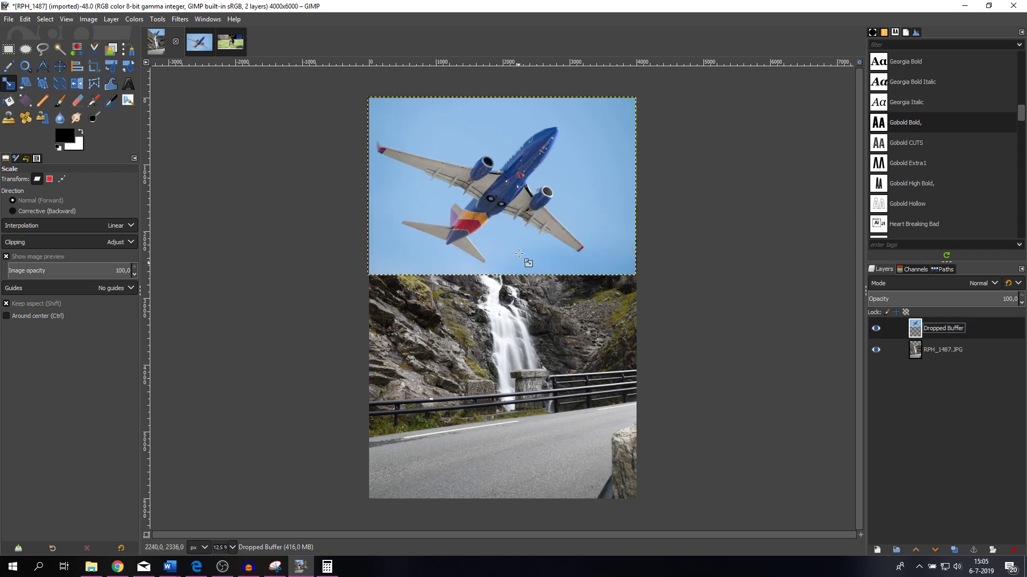
pyautogui.moveTo(935, 328); pyautogui.dragTo(935, 361)
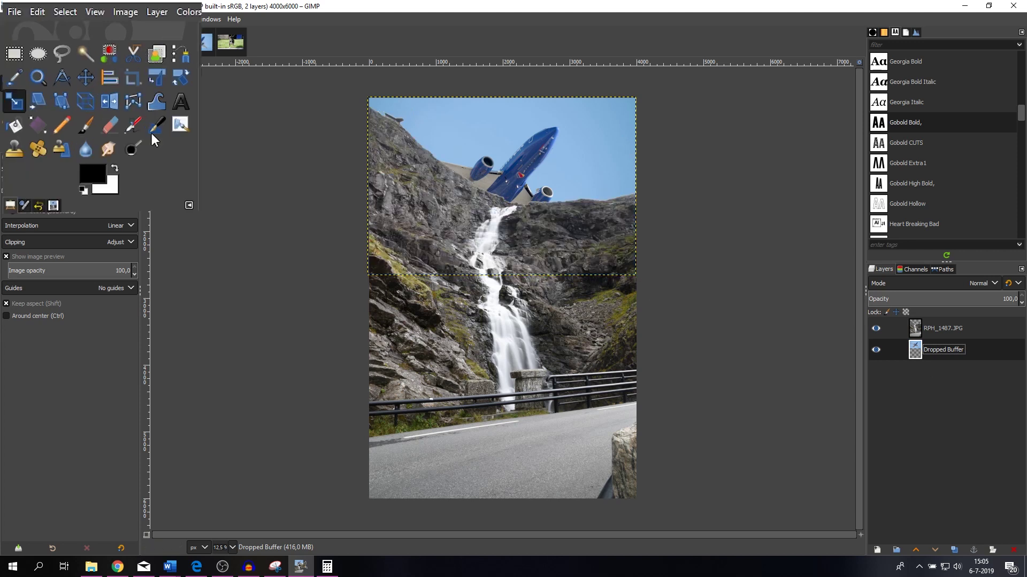
pyautogui.click(60, 66)
pyautogui.moveTo(534, 194); pyautogui.dragTo(530, 144)
# - Enlarge the airplane layer a bit more and nudge it slightly left
pyautogui.click(9, 85)
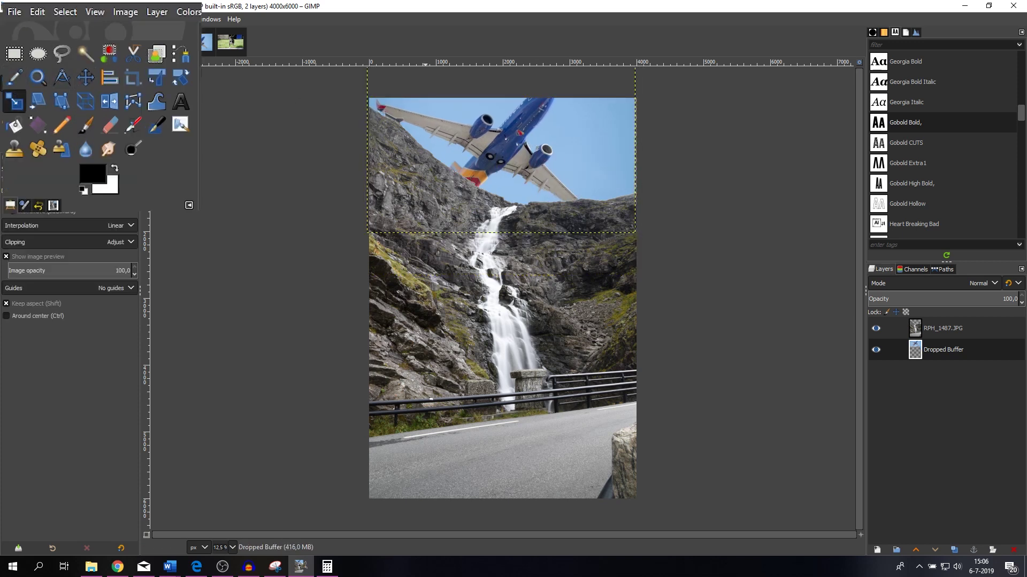
pyautogui.click(642, 238)
pyautogui.moveTo(647, 258); pyautogui.dragTo(669, 270)
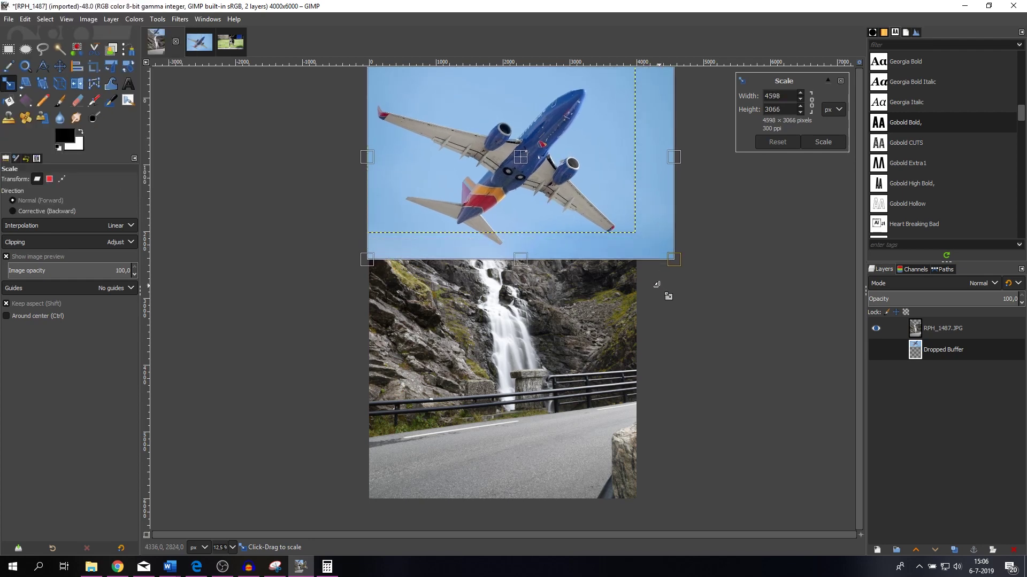
pyautogui.click(819, 147)
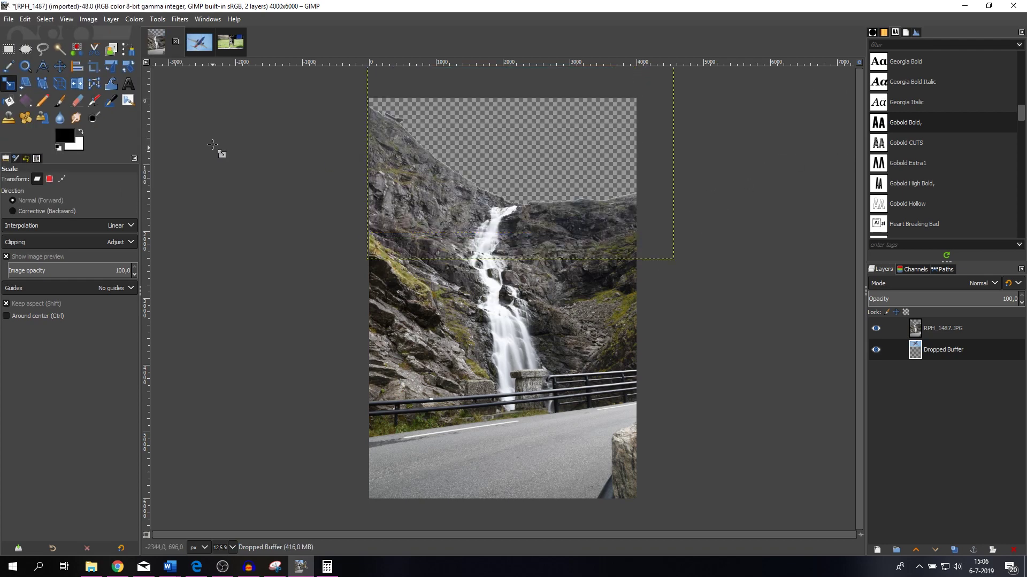
pyautogui.click(84, 78)
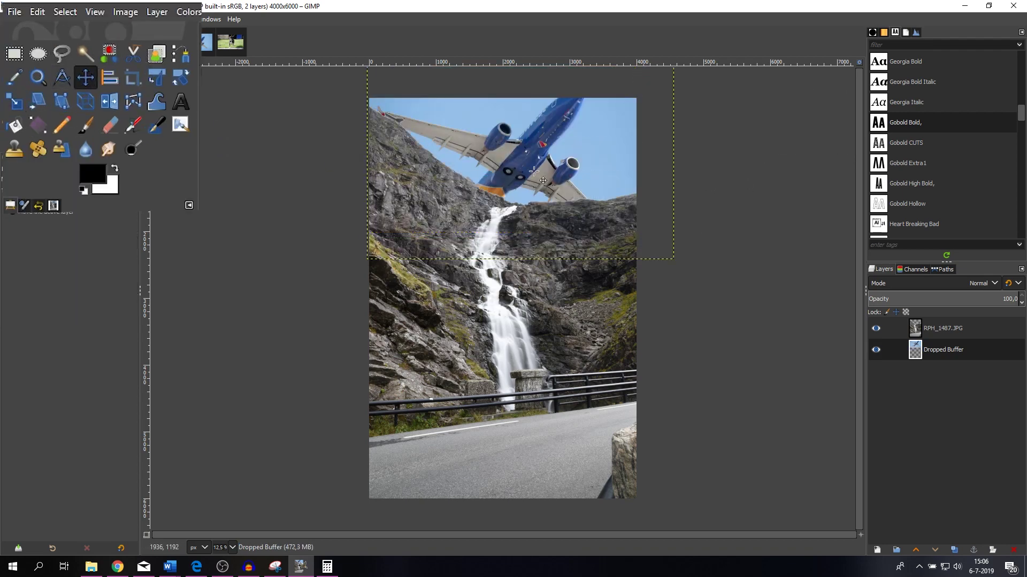
pyautogui.moveTo(546, 175); pyautogui.dragTo(536, 176)
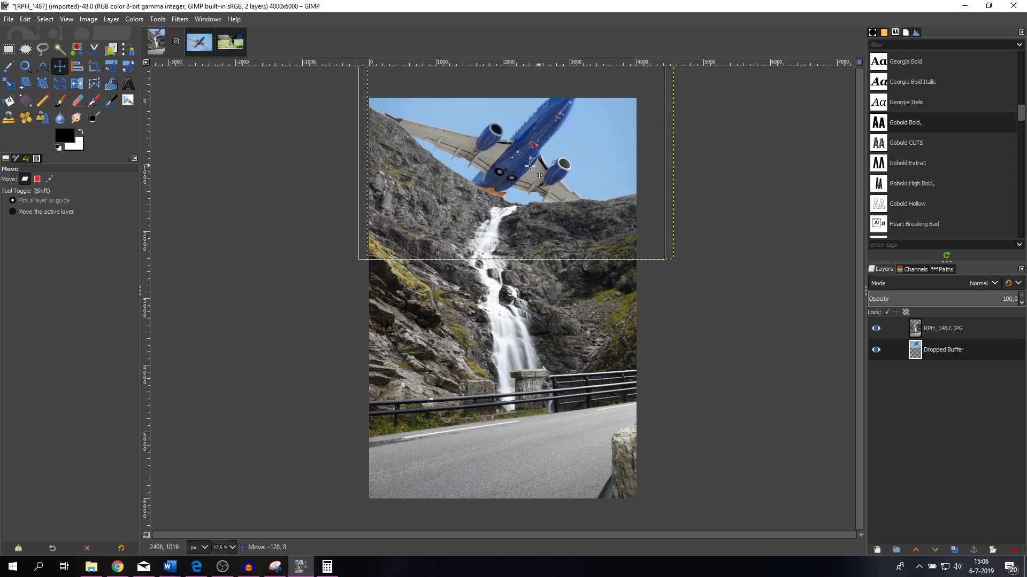
pyautogui.click(963, 334)
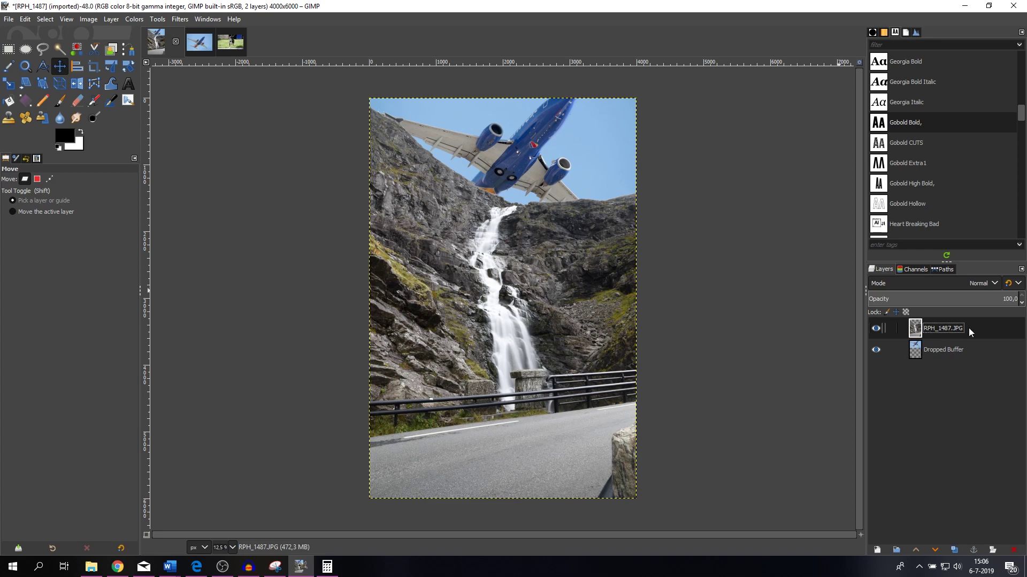
# - Apply a slight S-curve in Curves to RPH_1487.JPG, deepening shadows and brightening upper tones
pyautogui.click(134, 19)
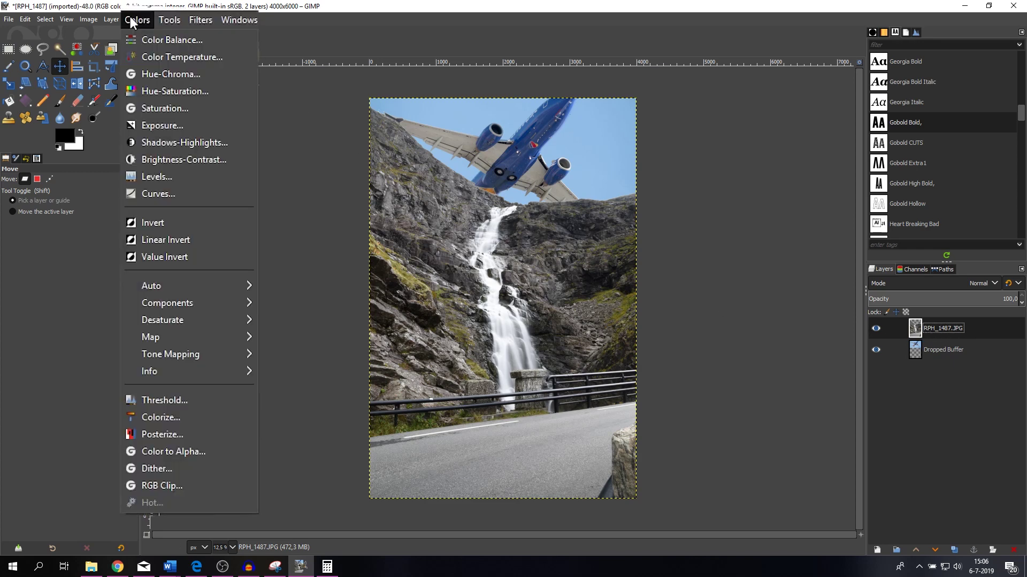
pyautogui.click(156, 195)
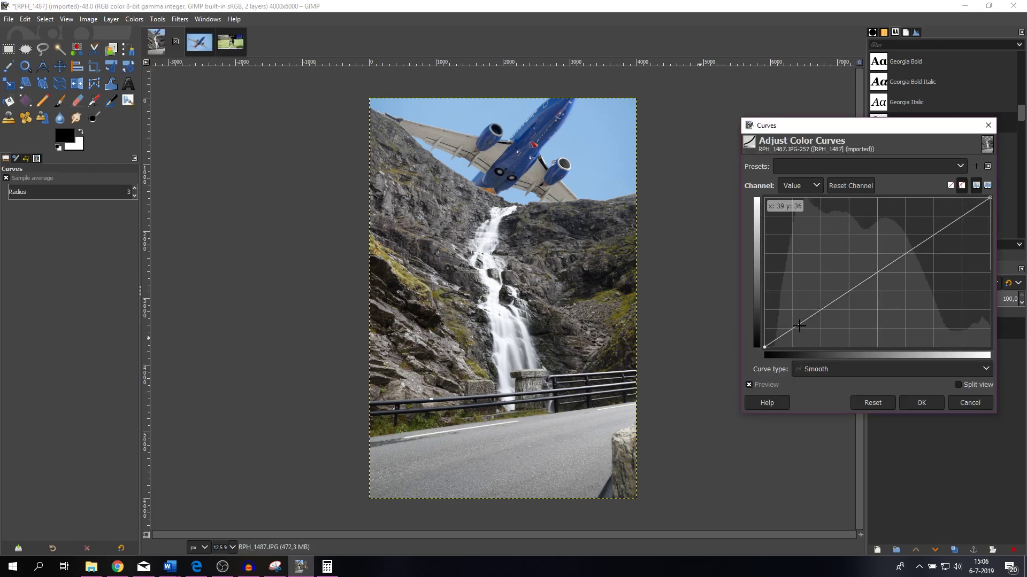
pyautogui.moveTo(799, 325); pyautogui.dragTo(801, 327)
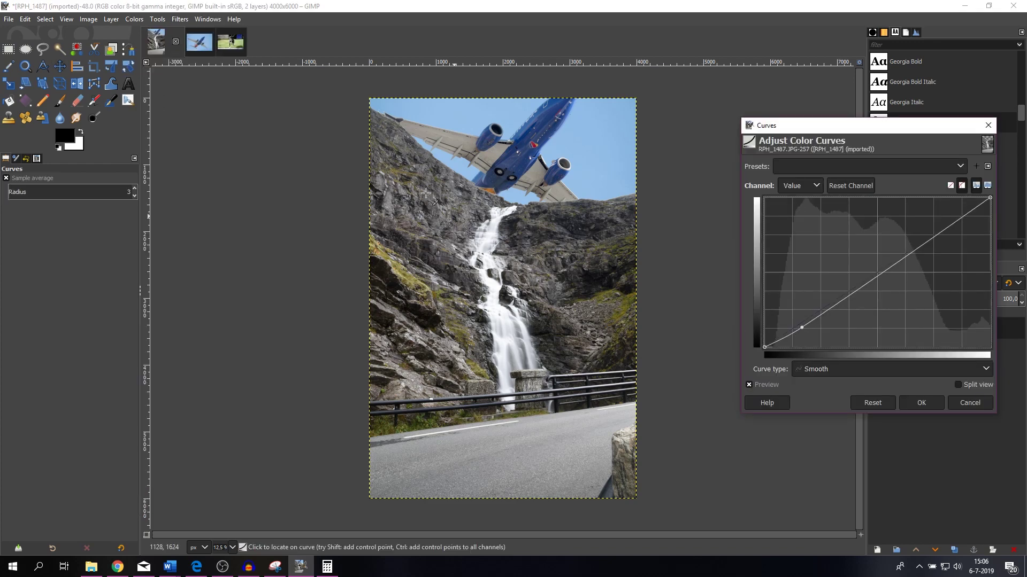
pyautogui.moveTo(940, 240); pyautogui.dragTo(932, 231)
pyautogui.moveTo(878, 271); pyautogui.dragTo(873, 268)
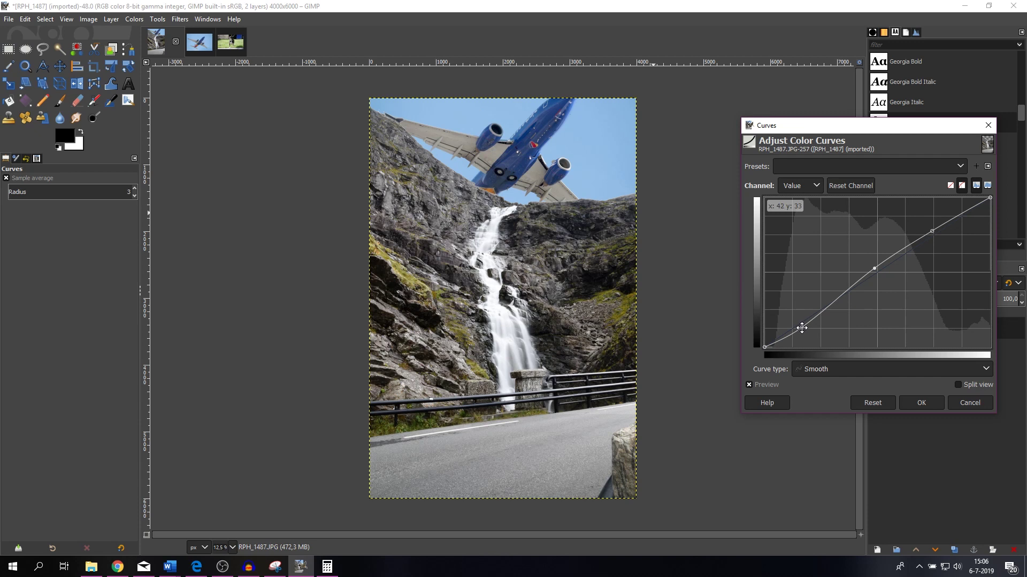
pyautogui.moveTo(801, 327); pyautogui.dragTo(794, 328)
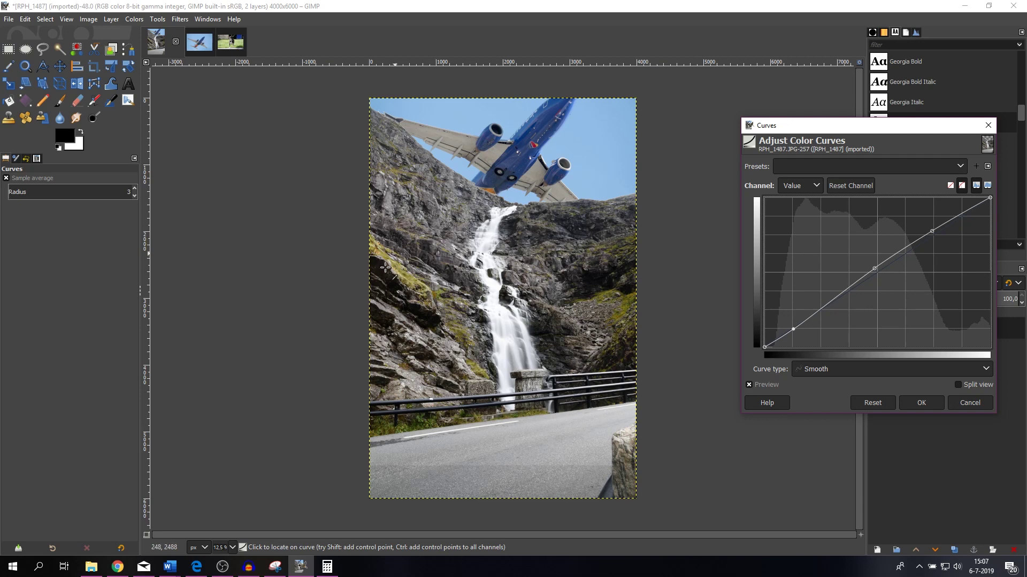
pyautogui.click(921, 403)
pyautogui.press('pagedown')
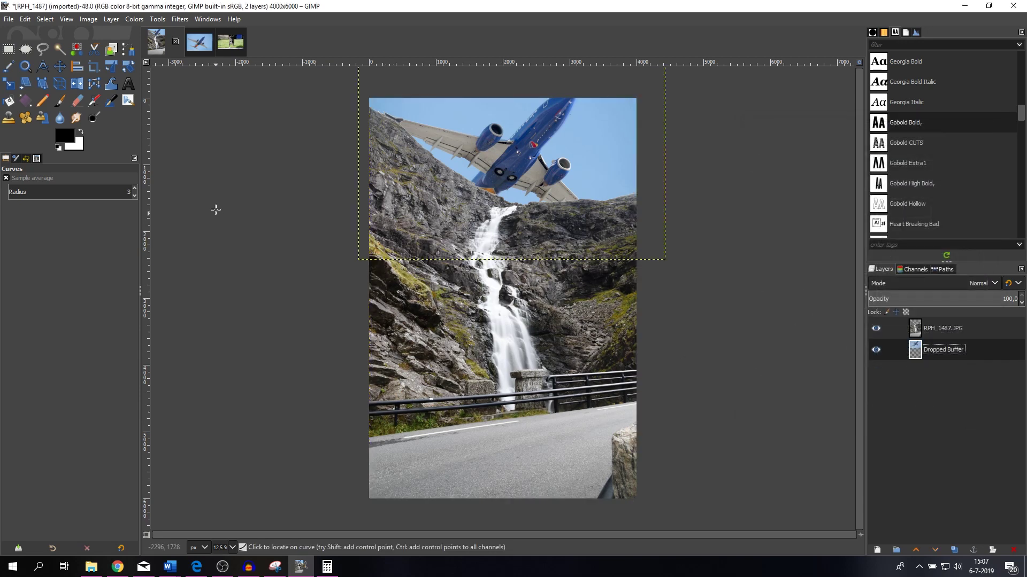
# - Lower the Dropped Buffer layer's brightness slightly using Brightness-Contrast
pyautogui.click(134, 19)
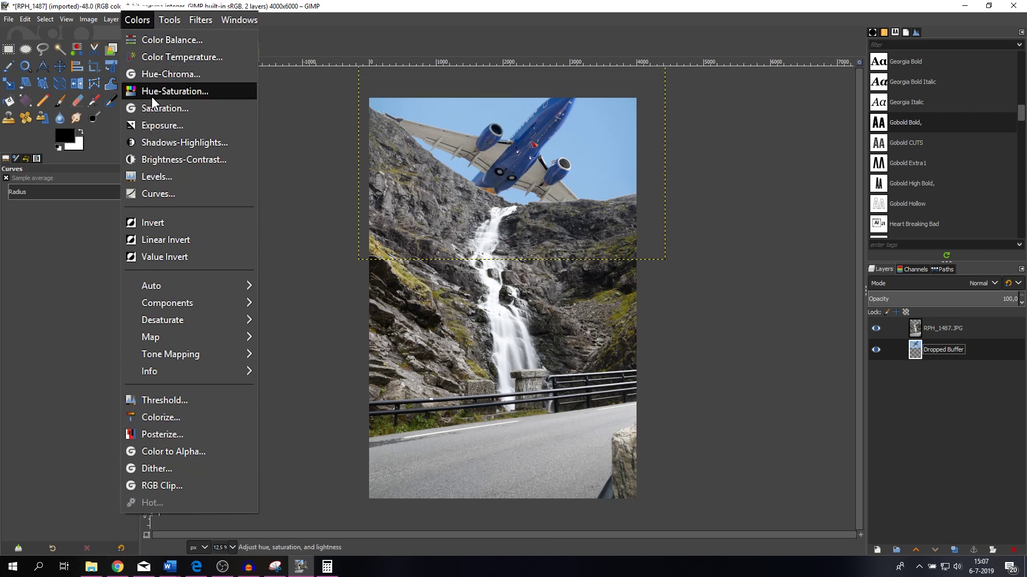
pyautogui.click(166, 159)
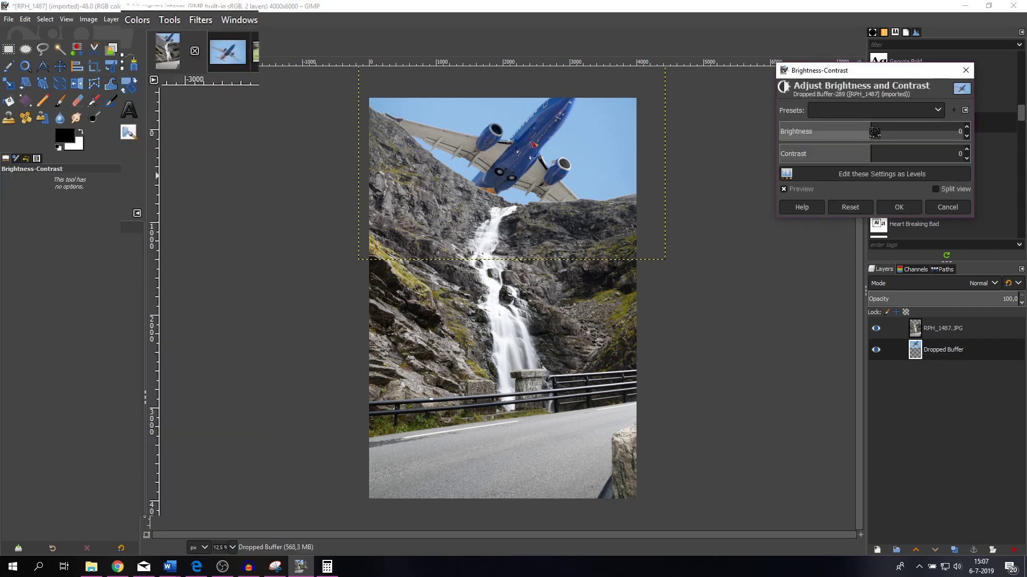
pyautogui.moveTo(874, 134); pyautogui.dragTo(821, 135)
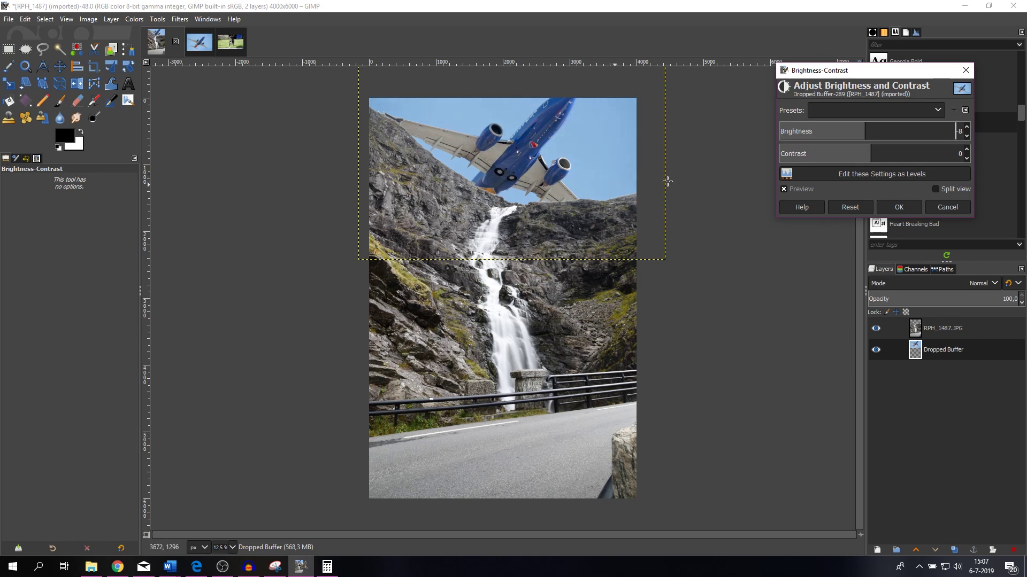
pyautogui.click(902, 210)
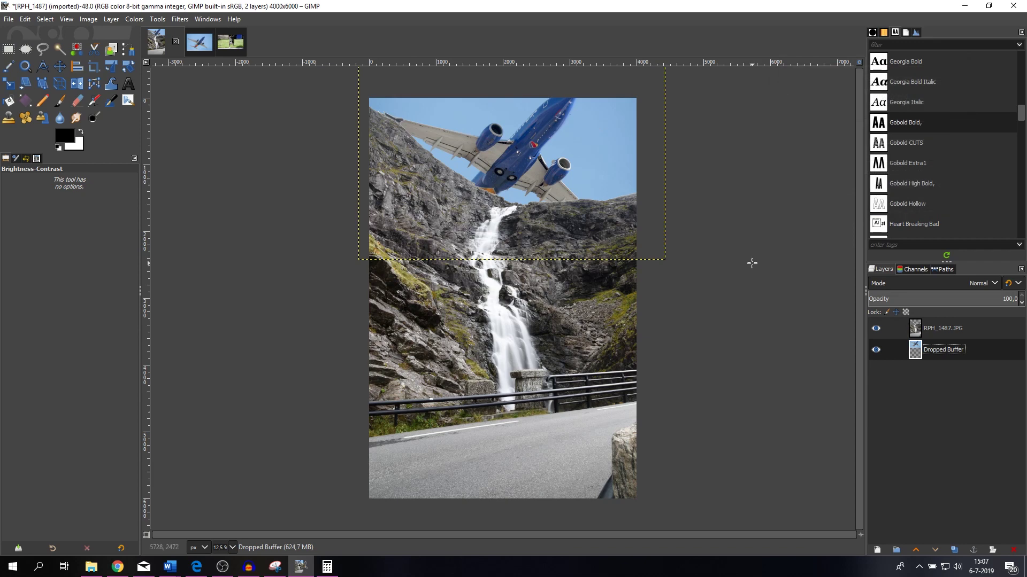
# - Bring the dog photo into the waterfall composition as a new layer and move it down
pyautogui.click(230, 43)
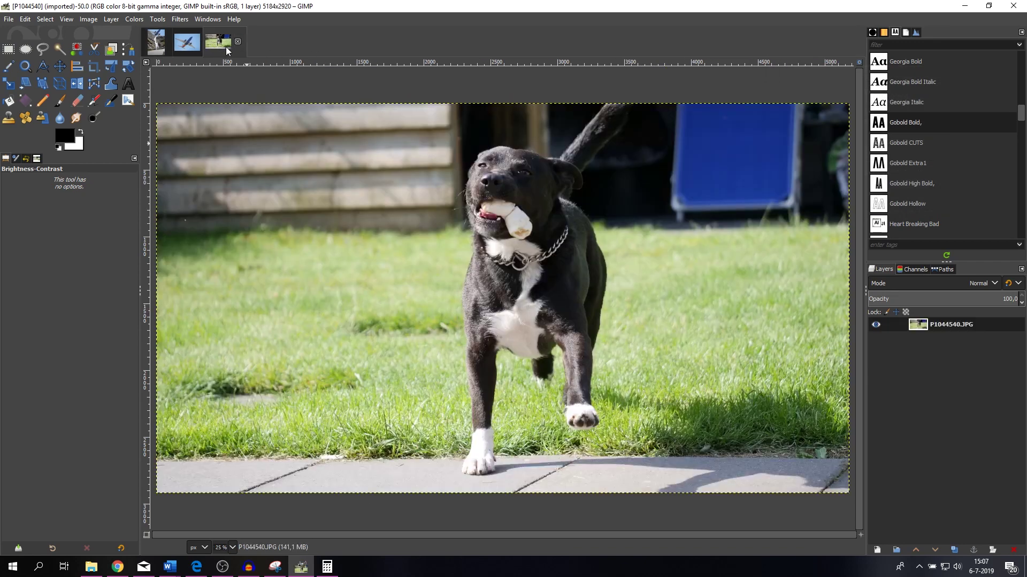
pyautogui.moveTo(161, 41); pyautogui.dragTo(947, 324)
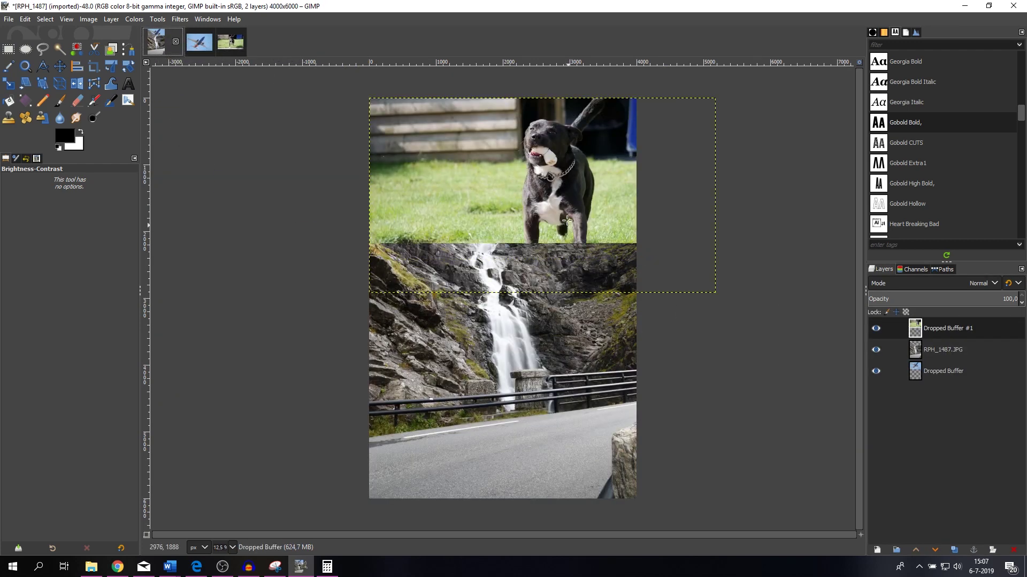
pyautogui.click(60, 66)
pyautogui.moveTo(561, 194); pyautogui.dragTo(572, 402)
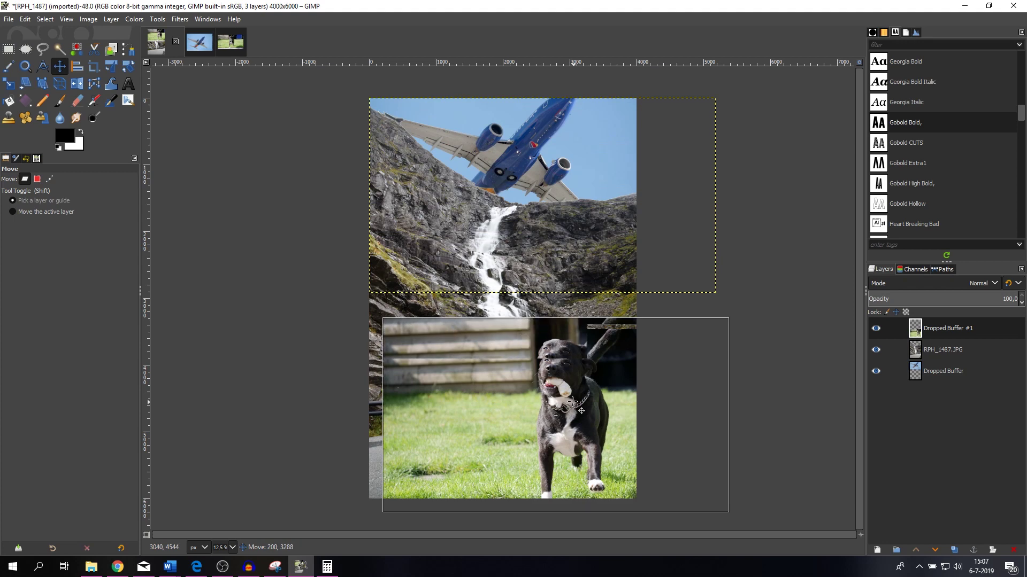
# - Scale the dog layer down proportionally and drag it onto the road
pyautogui.click(9, 83)
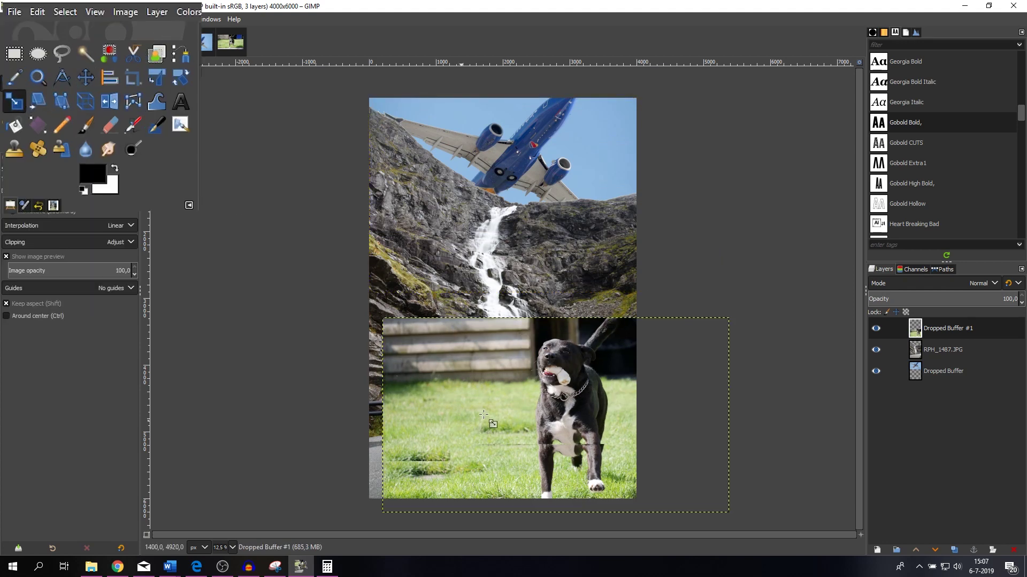
pyautogui.click(474, 423)
pyautogui.moveTo(383, 319); pyautogui.dragTo(568, 408)
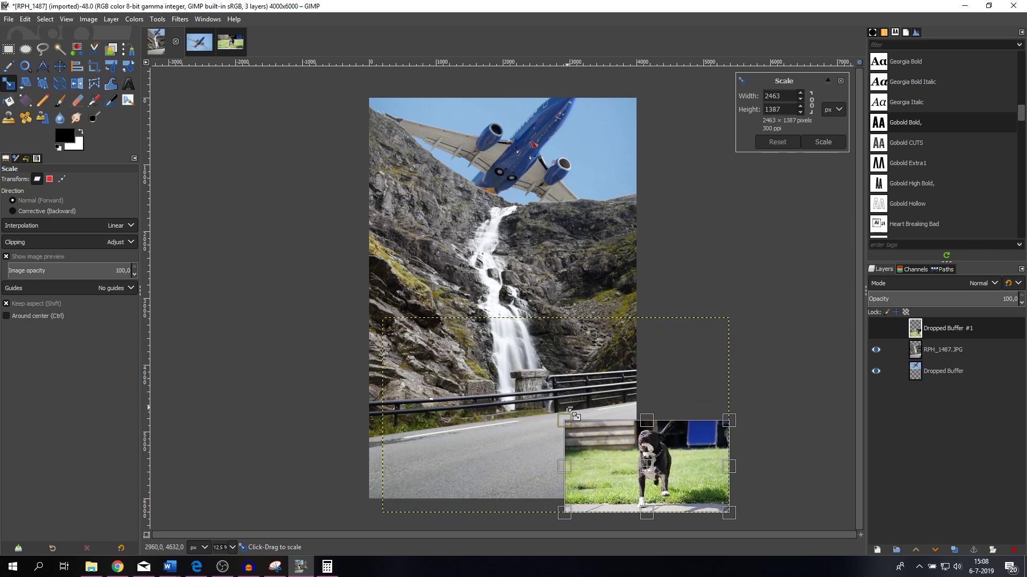
pyautogui.click(822, 142)
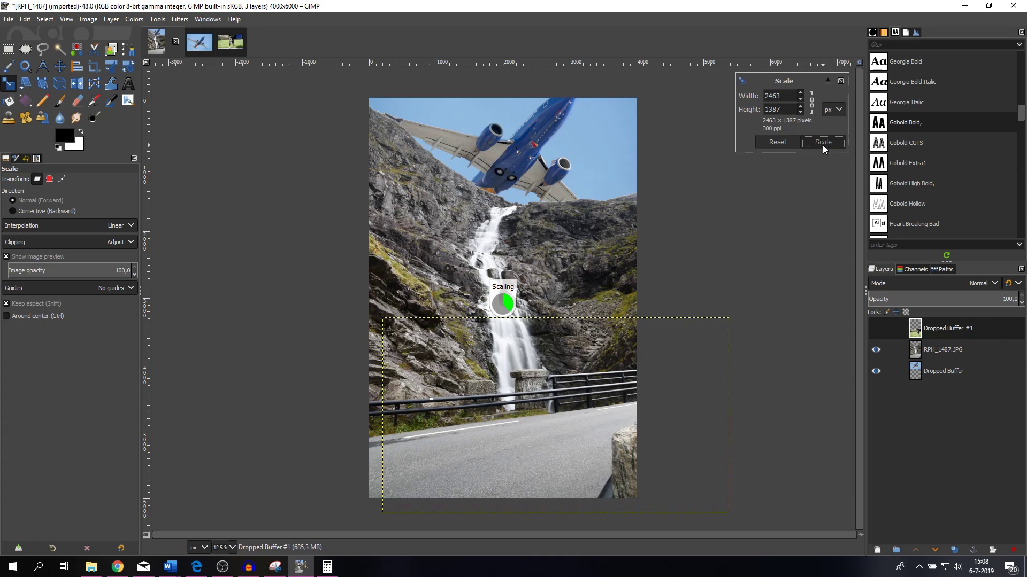
pyautogui.click(60, 66)
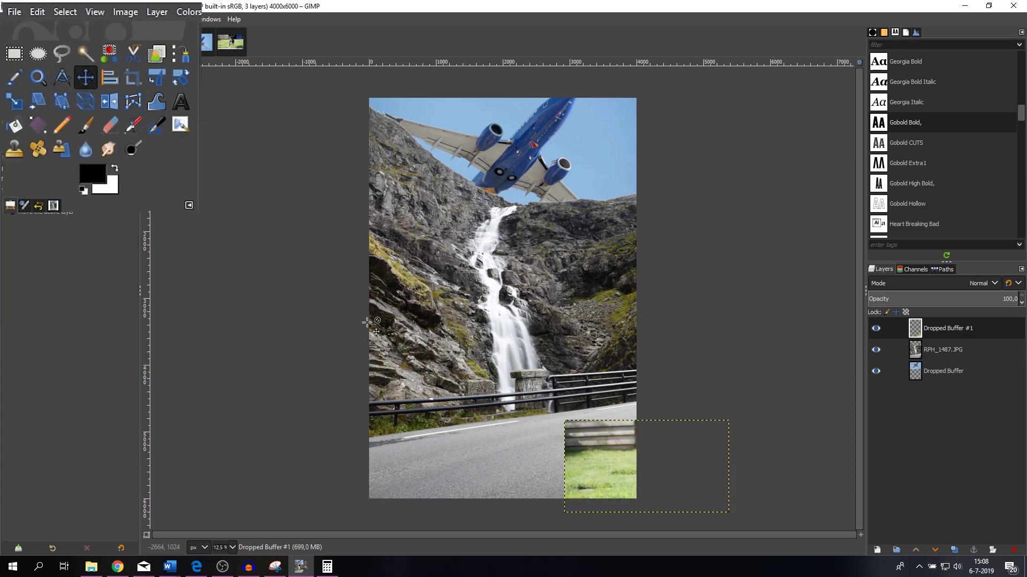
pyautogui.moveTo(619, 462); pyautogui.dragTo(473, 433)
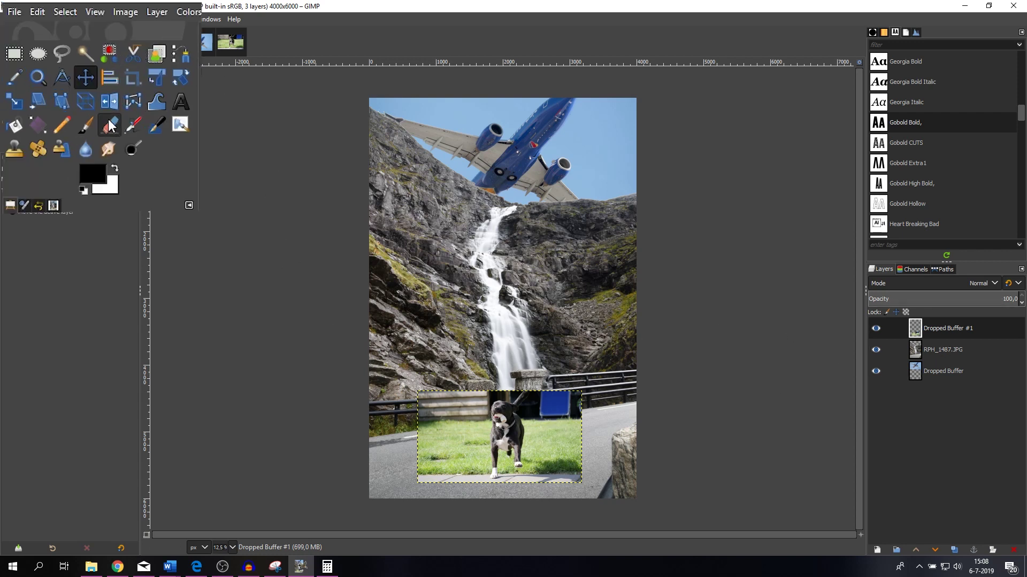
# - Zoom in and place path anchor points down the dog's right side
pyautogui.click(182, 54)
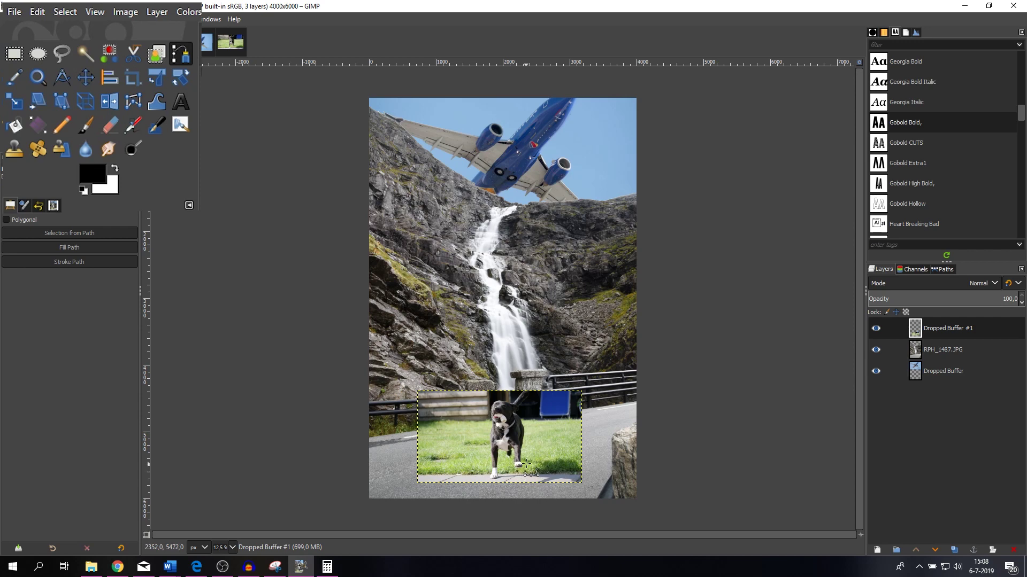
pyautogui.scroll(3, 519, 442)
pyautogui.scroll(4, 518, 442)
pyautogui.click(549, 183)
pyautogui.click(556, 205)
pyautogui.click(562, 221)
pyautogui.click(567, 239)
pyautogui.click(574, 251)
pyautogui.click(581, 264)
pyautogui.click(587, 280)
pyautogui.click(593, 303)
pyautogui.click(595, 322)
pyautogui.click(596, 343)
pyautogui.click(592, 361)
pyautogui.click(590, 384)
# - Extend the path around the dog's leg and join the two path components
pyautogui.click(583, 408)
pyautogui.click(579, 432)
pyautogui.click(578, 453)
pyautogui.click(578, 472)
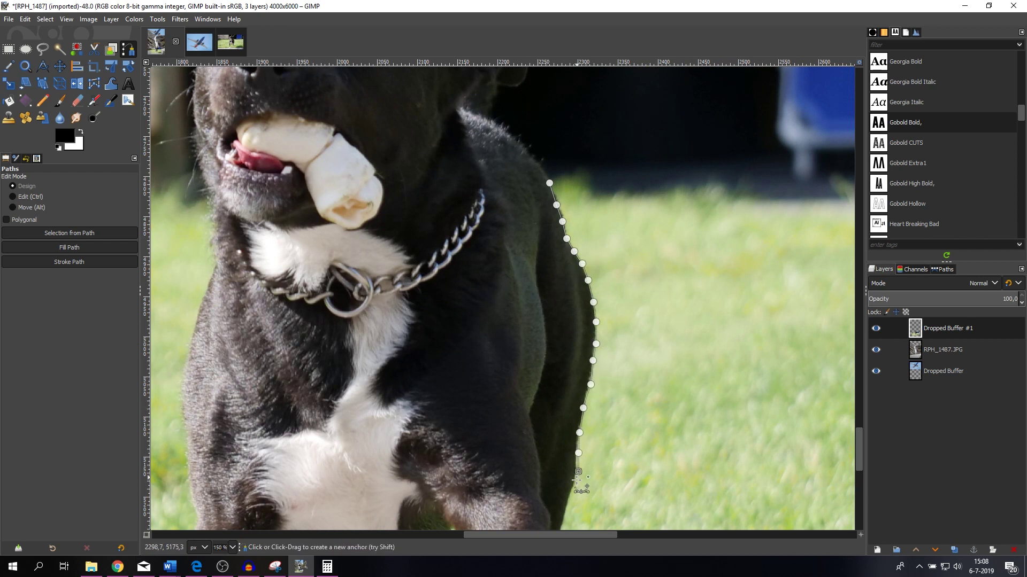
pyautogui.click(573, 486)
pyautogui.click(567, 510)
pyautogui.scroll(-5, 548, 452)
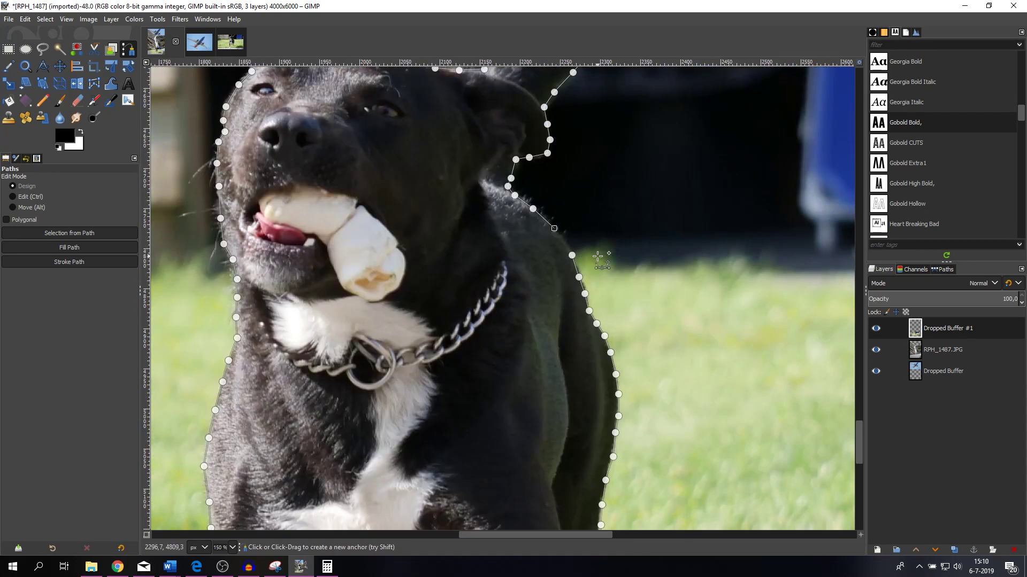
pyautogui.keyDown('ctrl'); pyautogui.click(571, 255); pyautogui.keyUp('ctrl')
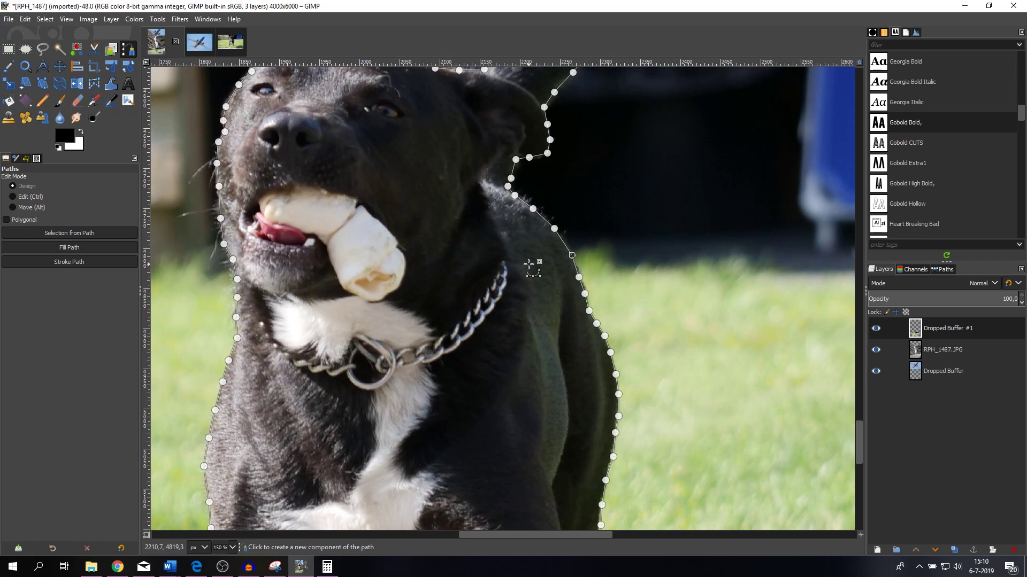
pyautogui.scroll(-4, 412, 278)
pyautogui.scroll(1, 409, 280)
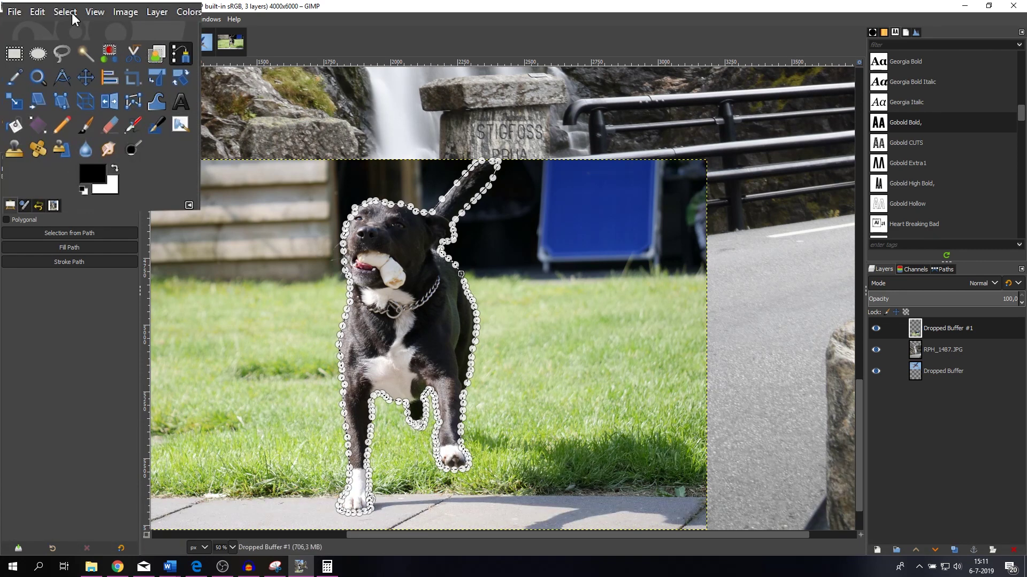
# - Feather the dog selection by 3 px using Select > Feather
pyautogui.click(72, 14)
pyautogui.click(88, 164)
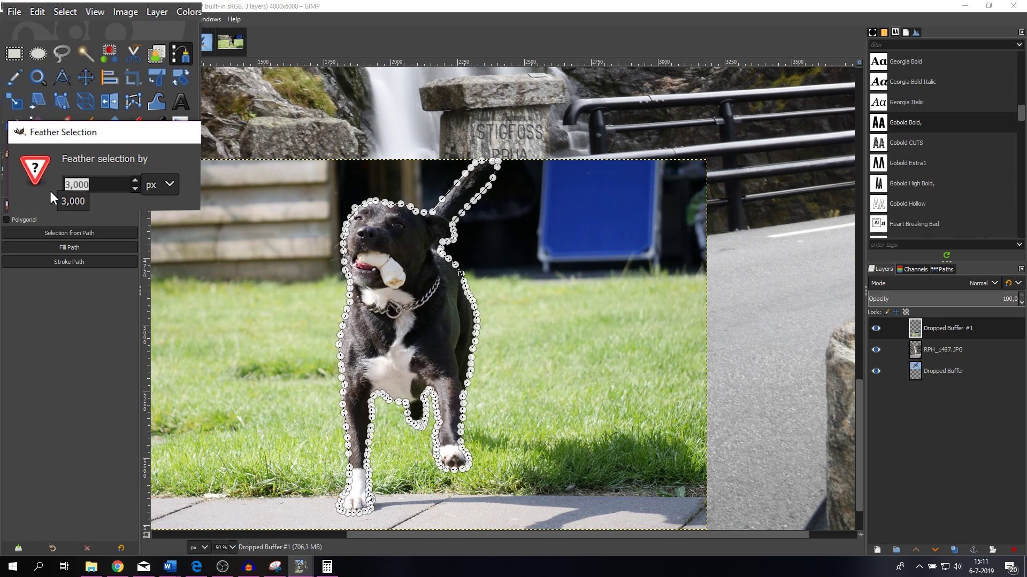
pyautogui.click(99, 182)
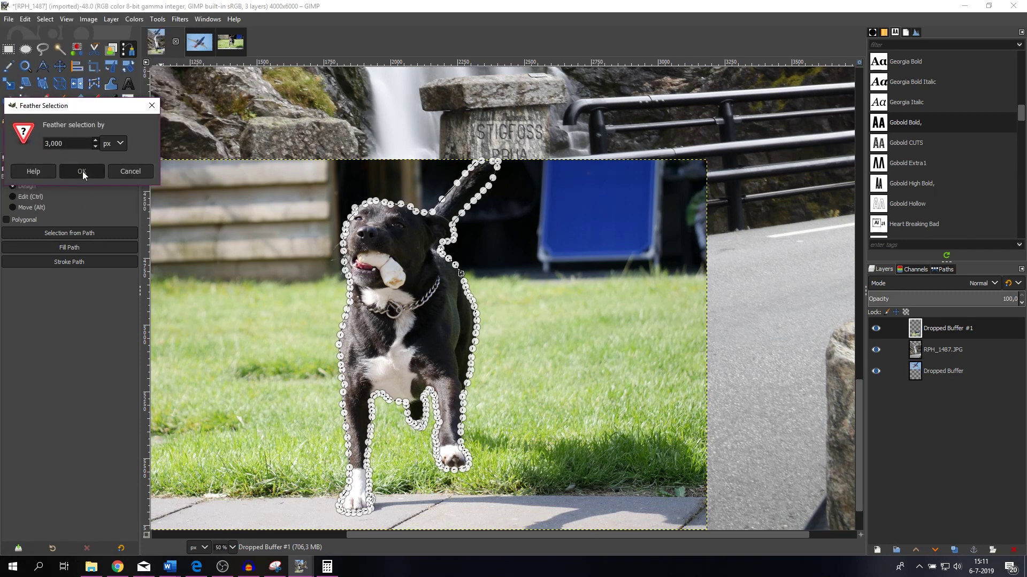
pyautogui.click(83, 171)
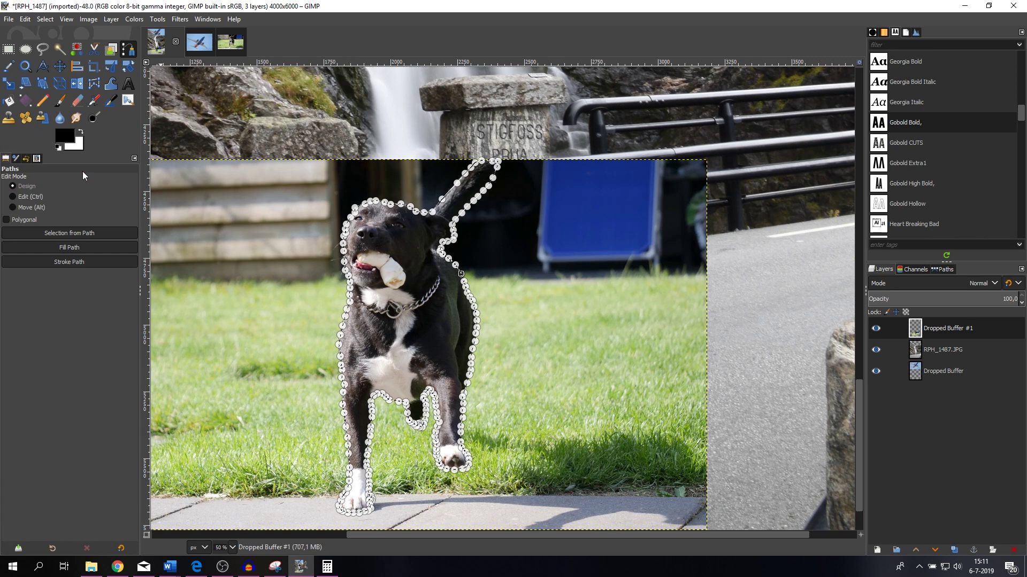
pyautogui.scroll(-1, 529, 282)
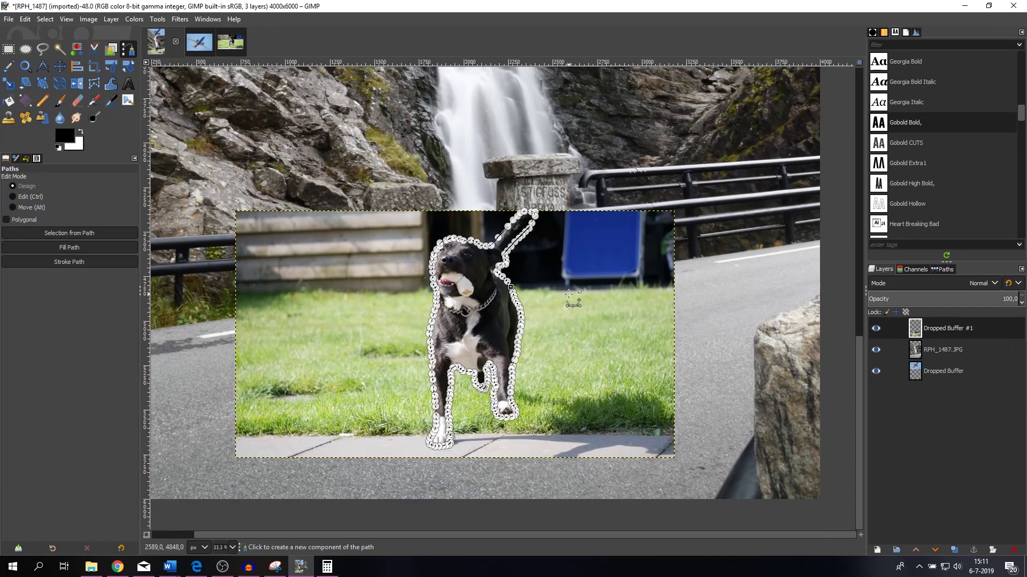
# - Copy the selected dog and paste it as a new layer
pyautogui.click(26, 20)
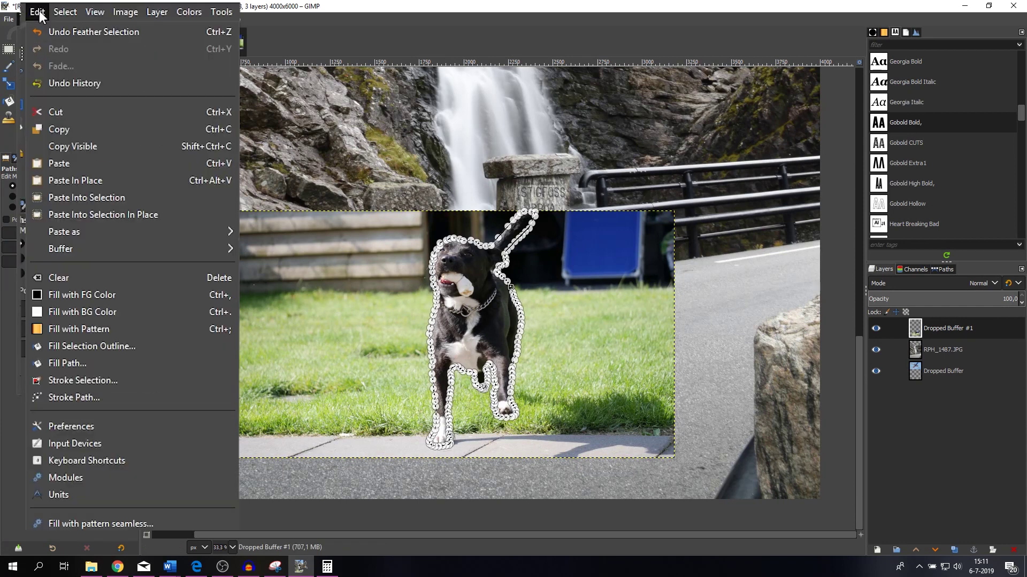
pyautogui.click(64, 132)
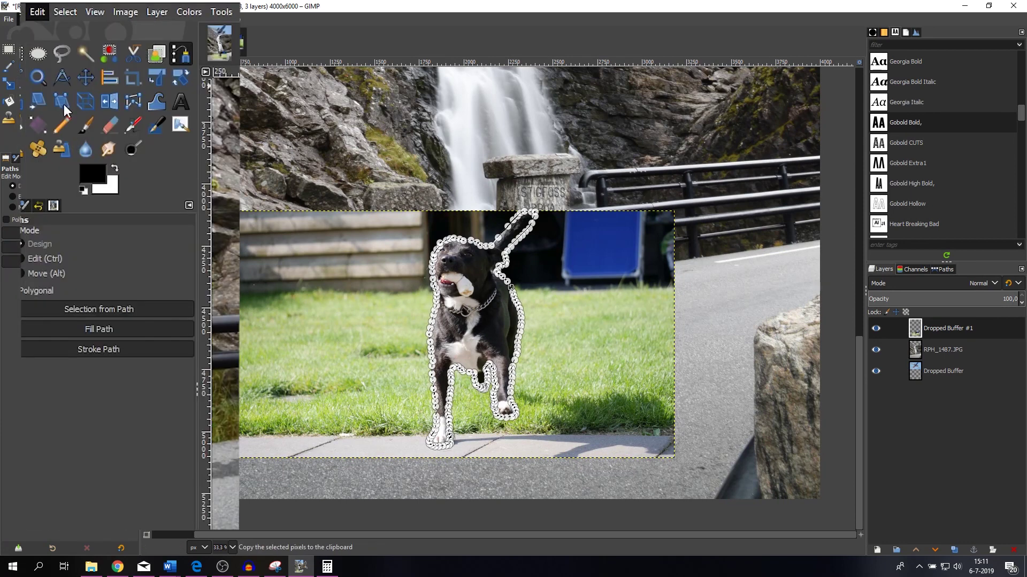
pyautogui.click(38, 12)
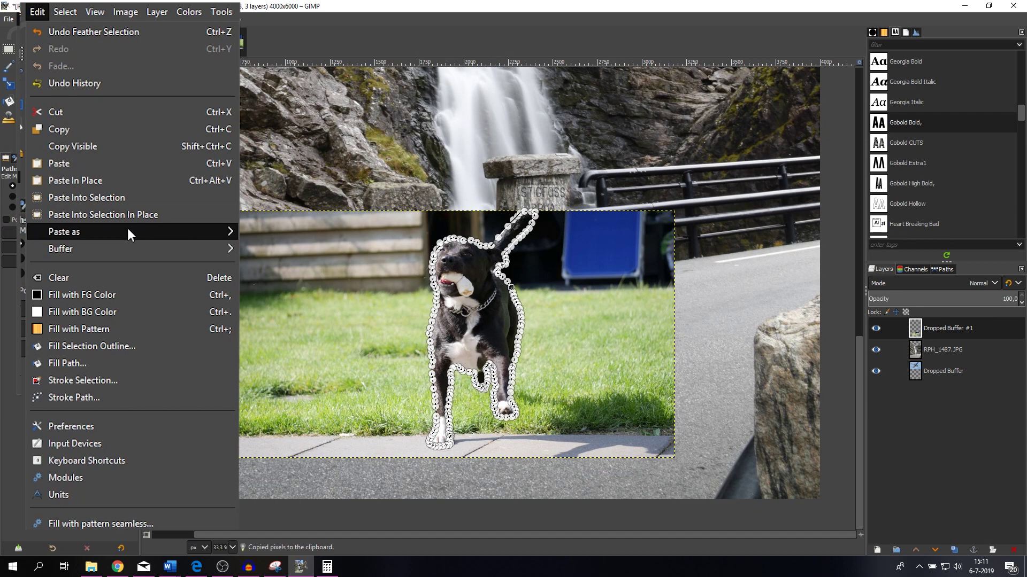
pyautogui.moveTo(127, 226)
pyautogui.click(275, 228)
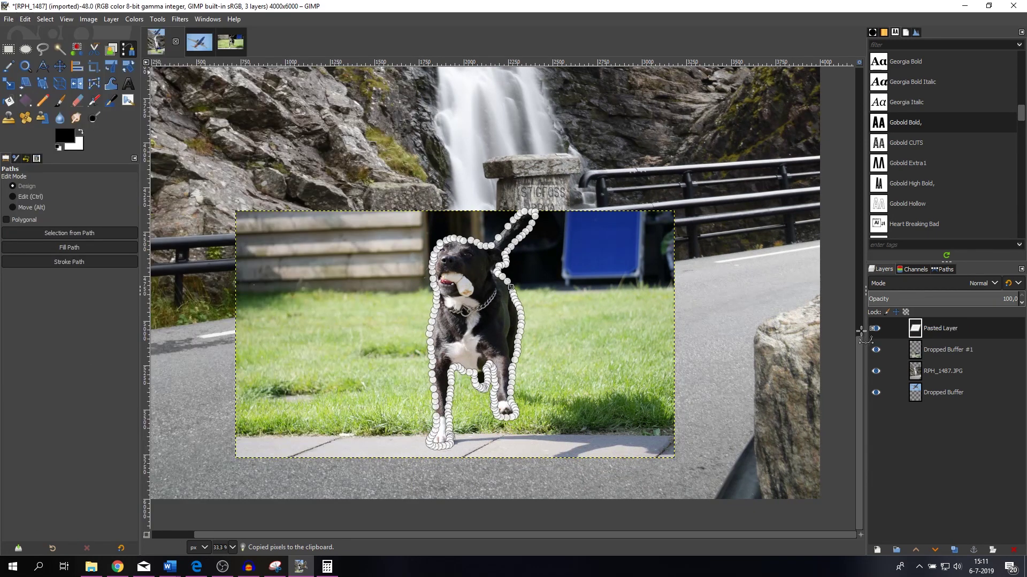
# - Delete the Dropped Buffer #1 layer and set the selection to None
pyautogui.rightClick(938, 347)
pyautogui.click(868, 152)
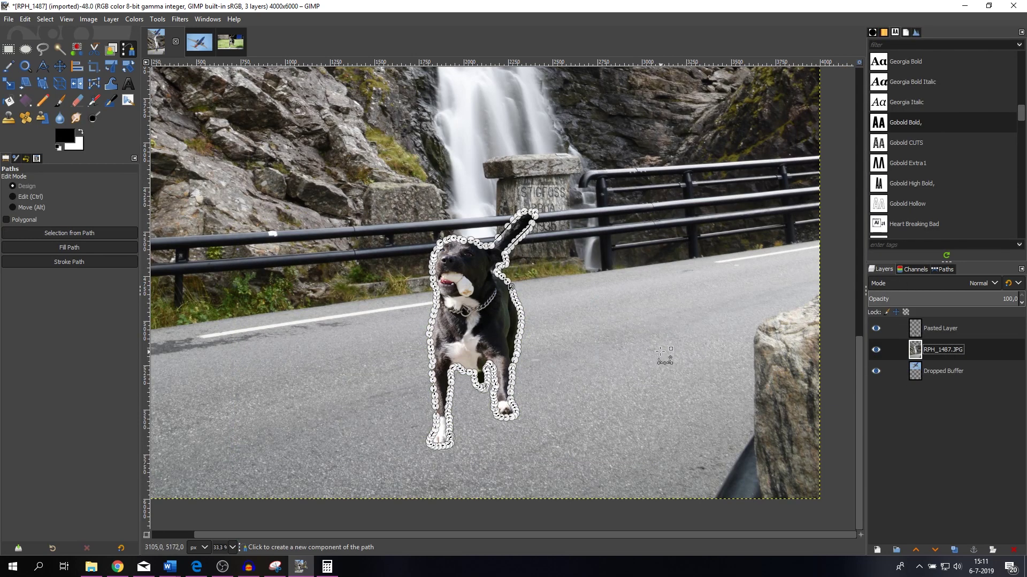
pyautogui.scroll(-3, 665, 353)
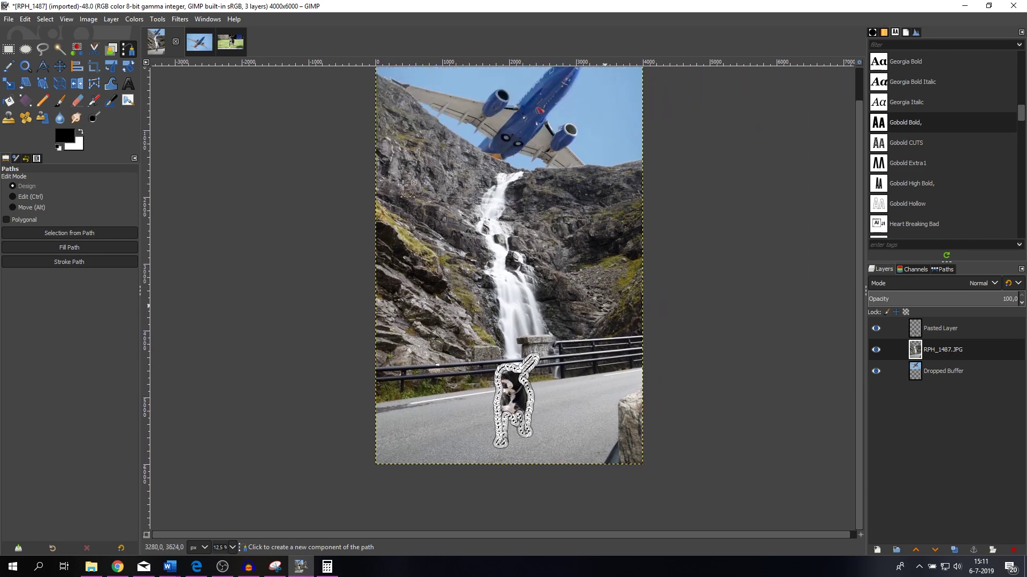
pyautogui.click(65, 12)
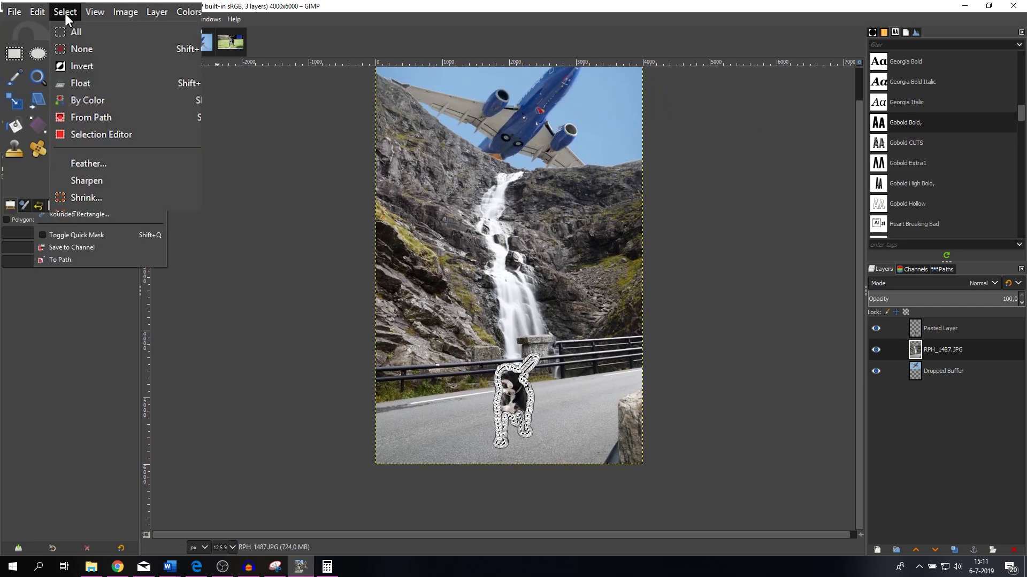
pyautogui.click(71, 45)
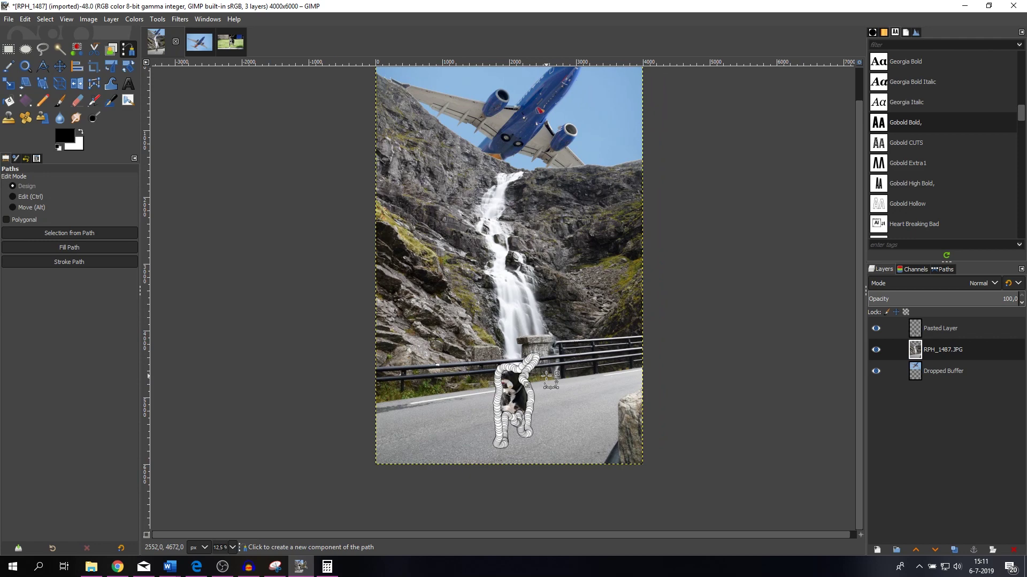
pyautogui.click(59, 65)
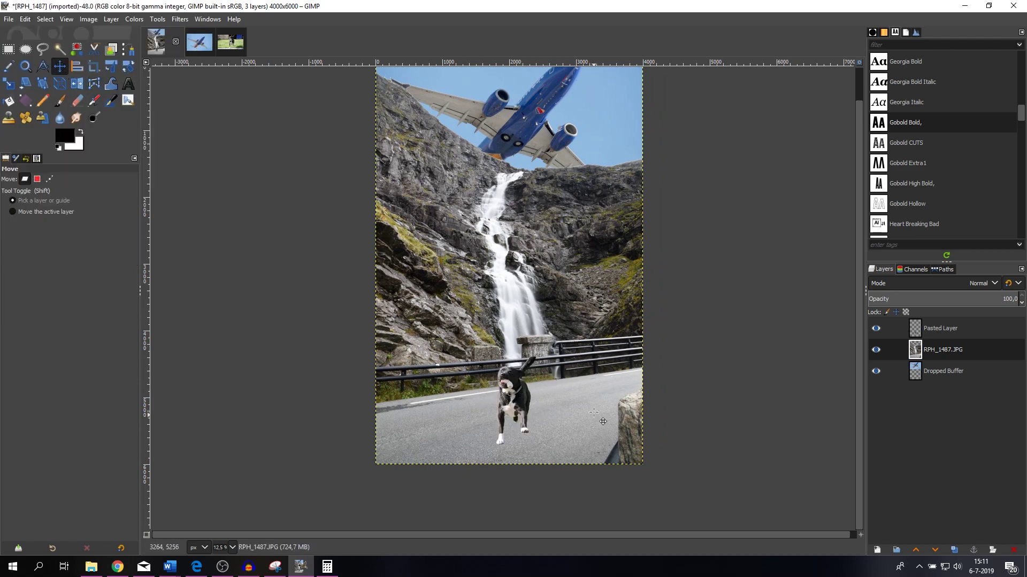
pyautogui.scroll(-1, 593, 409)
pyautogui.scroll(1, 559, 407)
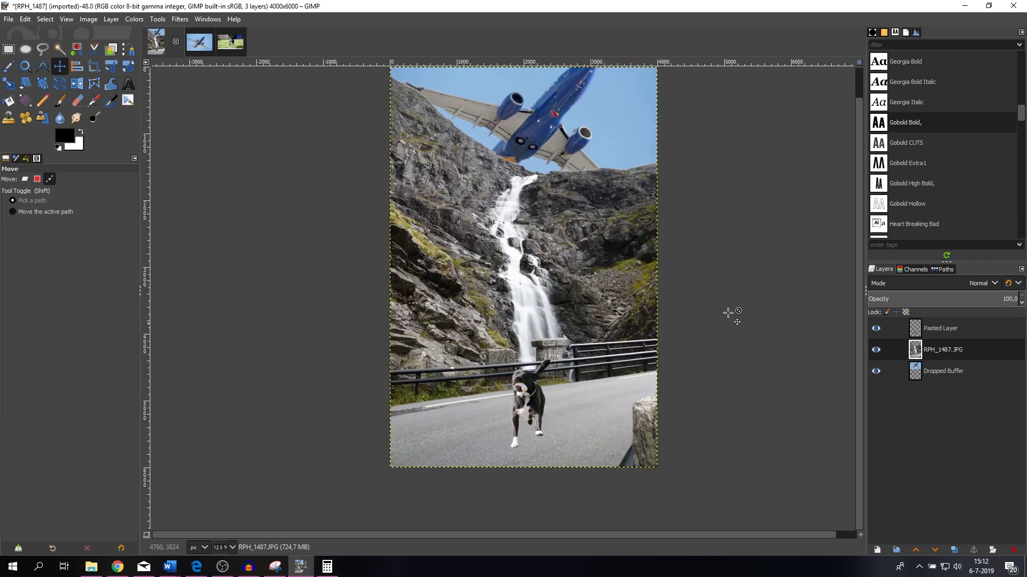
pyautogui.moveTo(728, 312); pyautogui.dragTo(698, 347)
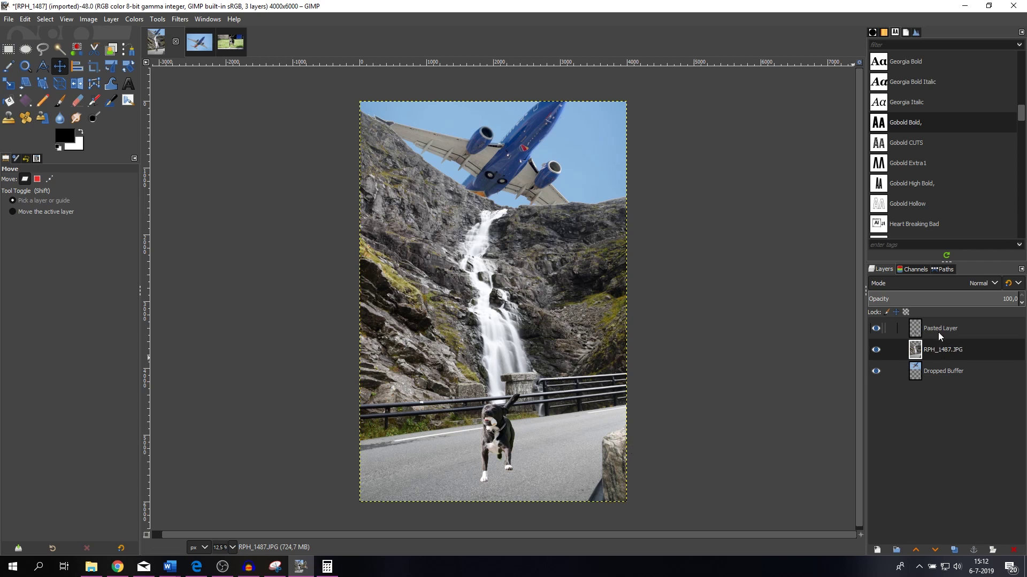
# - Move the Dropped Buffer #1 dog layer below RPH_1487.JPG and lower that layer's opacity to about 35
pyautogui.moveTo(937, 333); pyautogui.dragTo(837, 344)
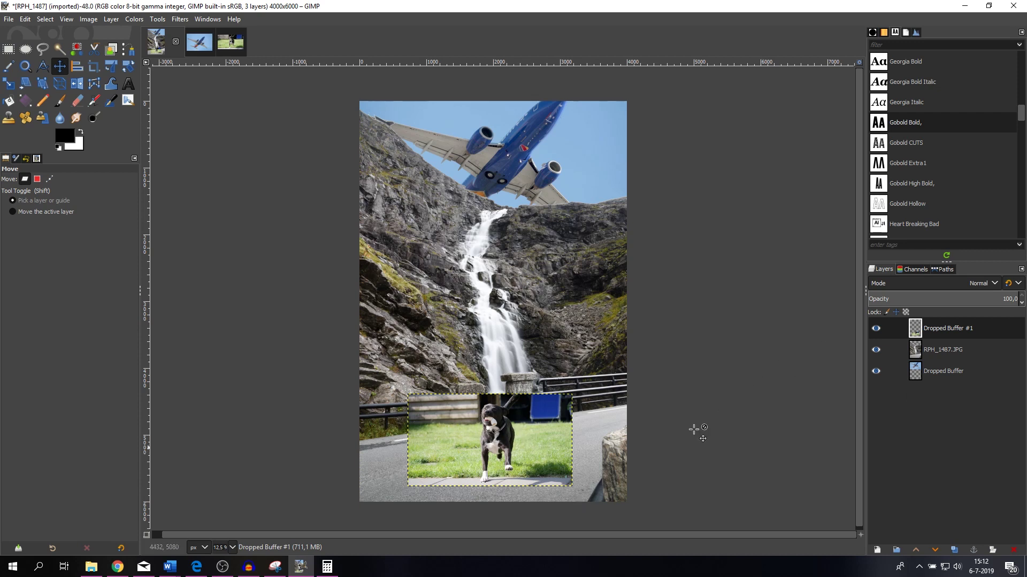
pyautogui.moveTo(914, 329); pyautogui.dragTo(915, 359)
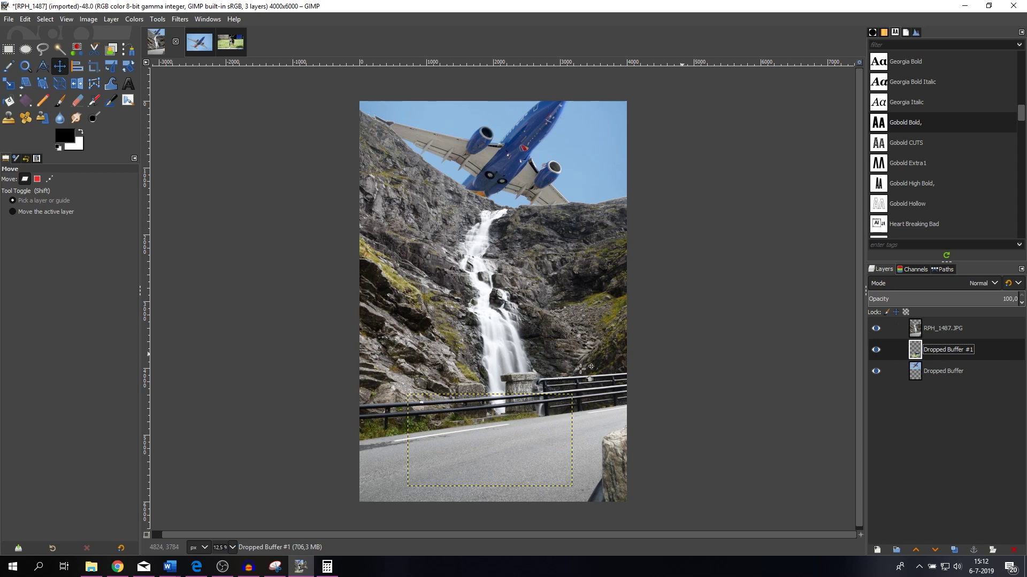
pyautogui.click(929, 329)
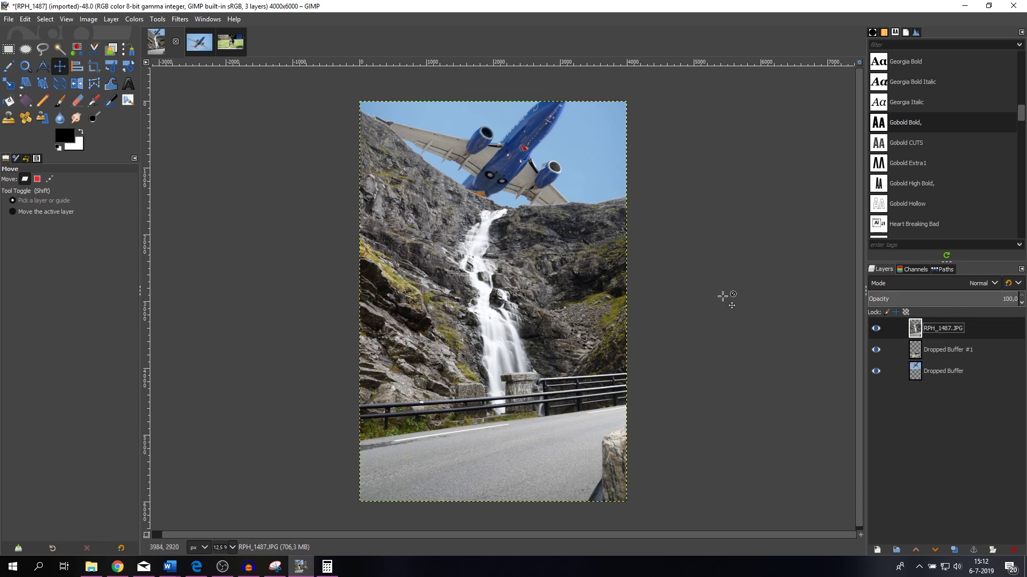
pyautogui.moveTo(1009, 303); pyautogui.dragTo(924, 303)
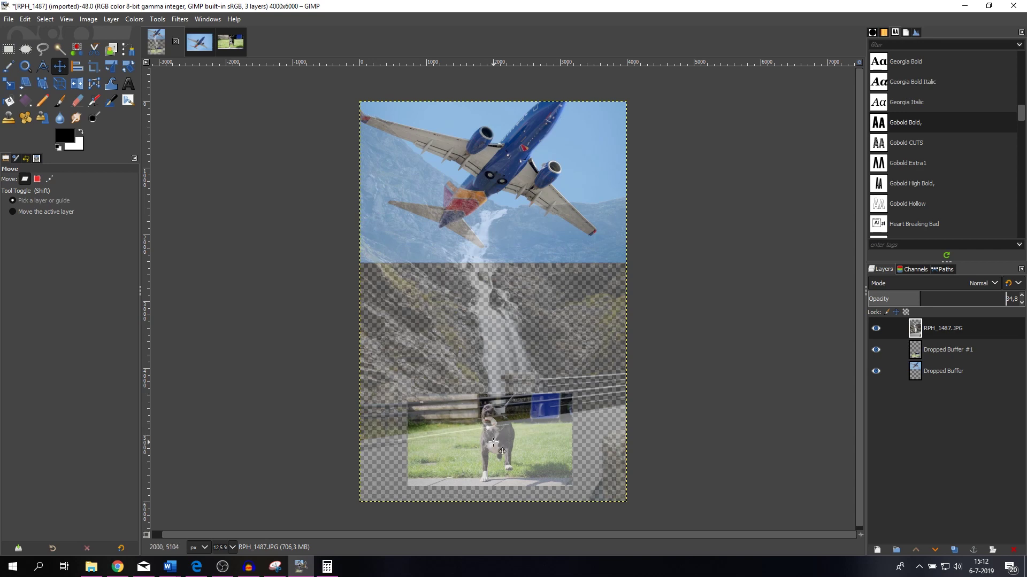
# - Add a White (full opacity) layer mask to the RPH_1487.JPG waterfall layer
pyautogui.scroll(2, 489, 432)
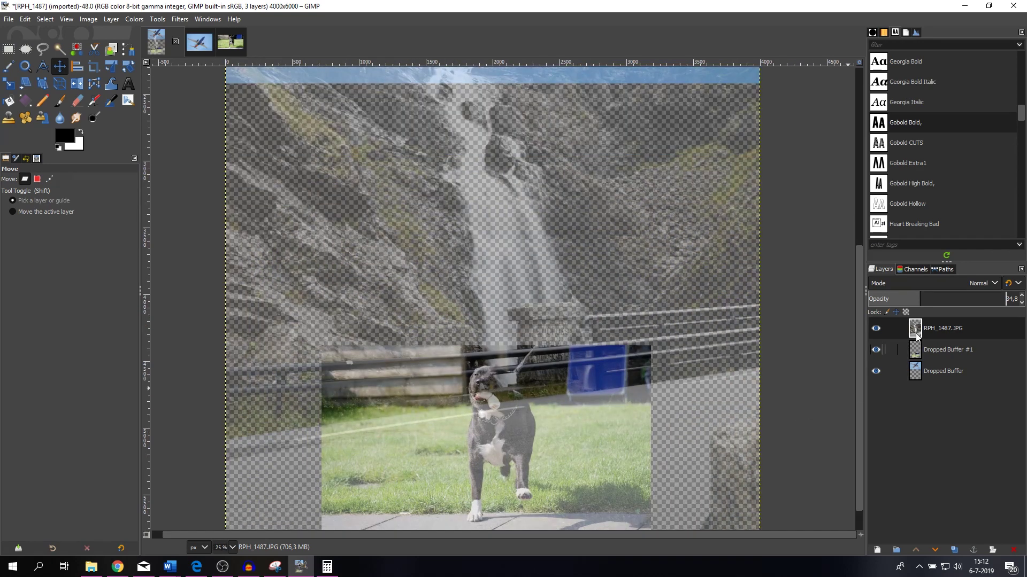
pyautogui.rightClick(916, 332)
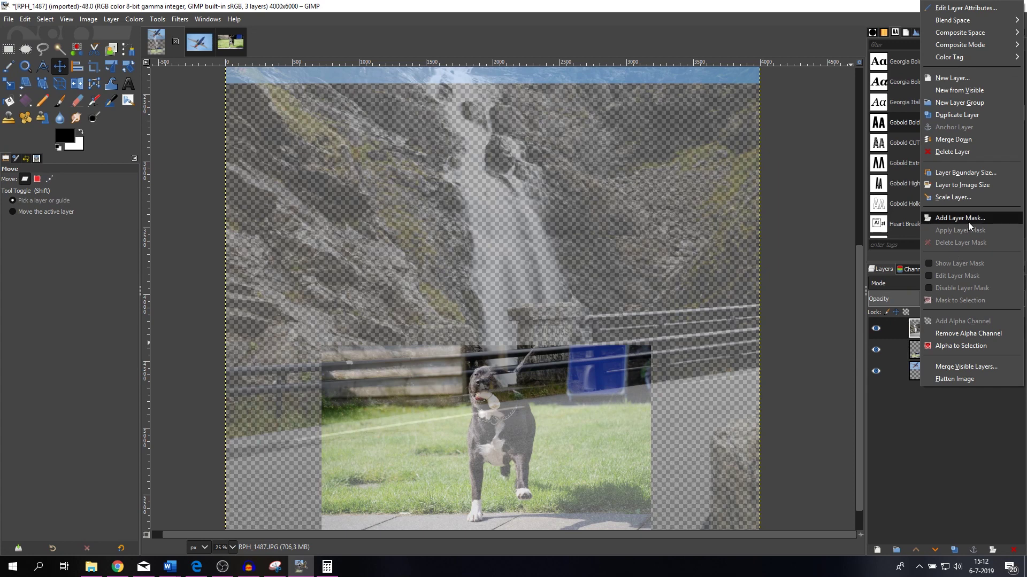
pyautogui.click(956, 438)
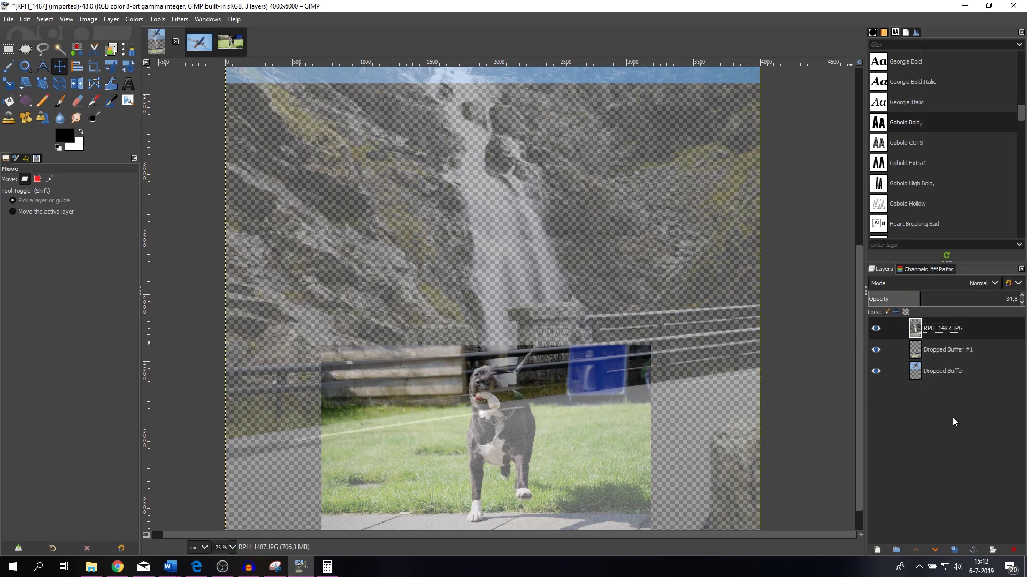
pyautogui.click(989, 550)
pyautogui.moveTo(945, 384); pyautogui.dragTo(918, 263)
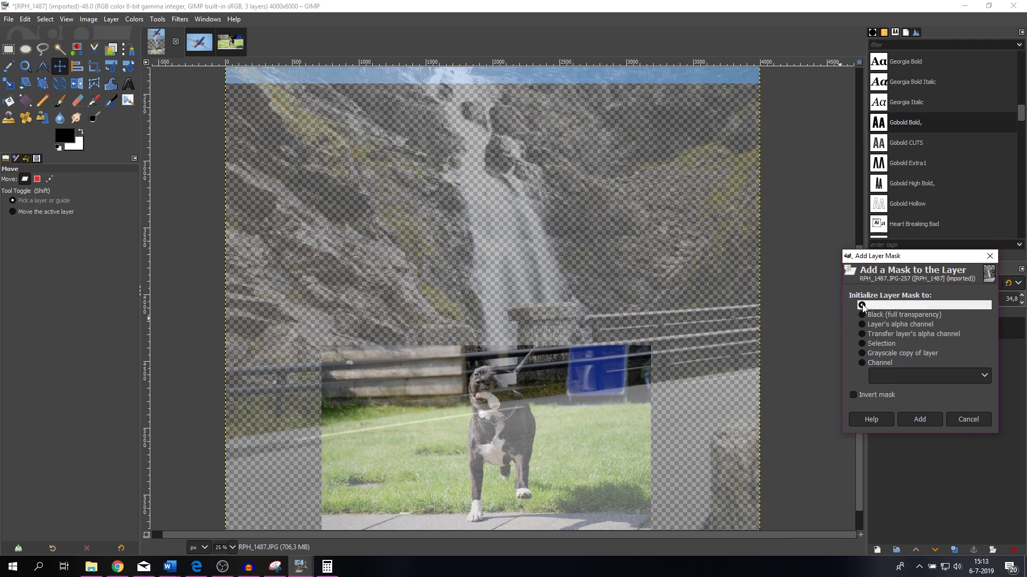
pyautogui.click(918, 422)
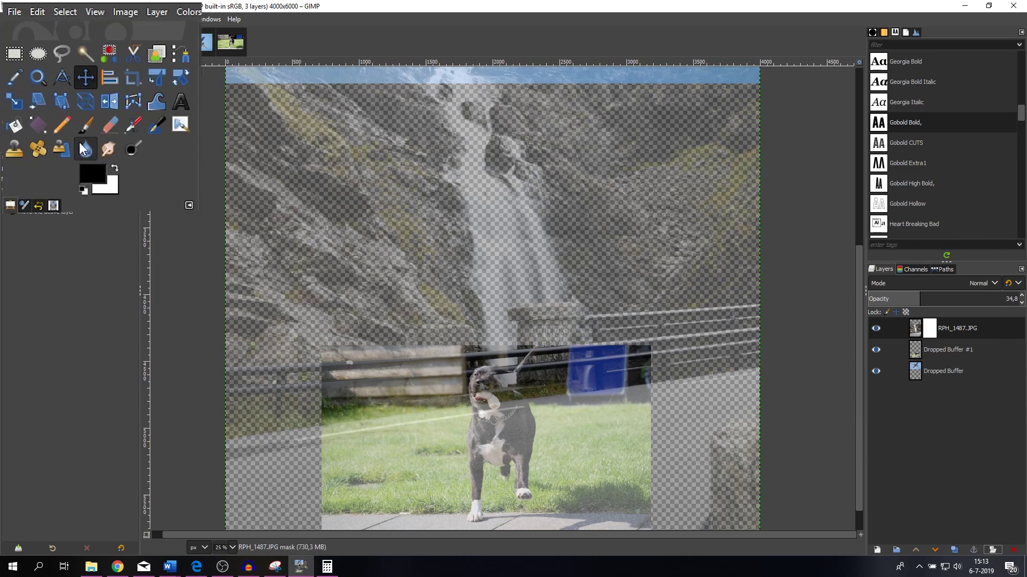
# - With the Paintbrush at 100% zoom, paint black on the mask to reveal the dog's face
pyautogui.click(60, 101)
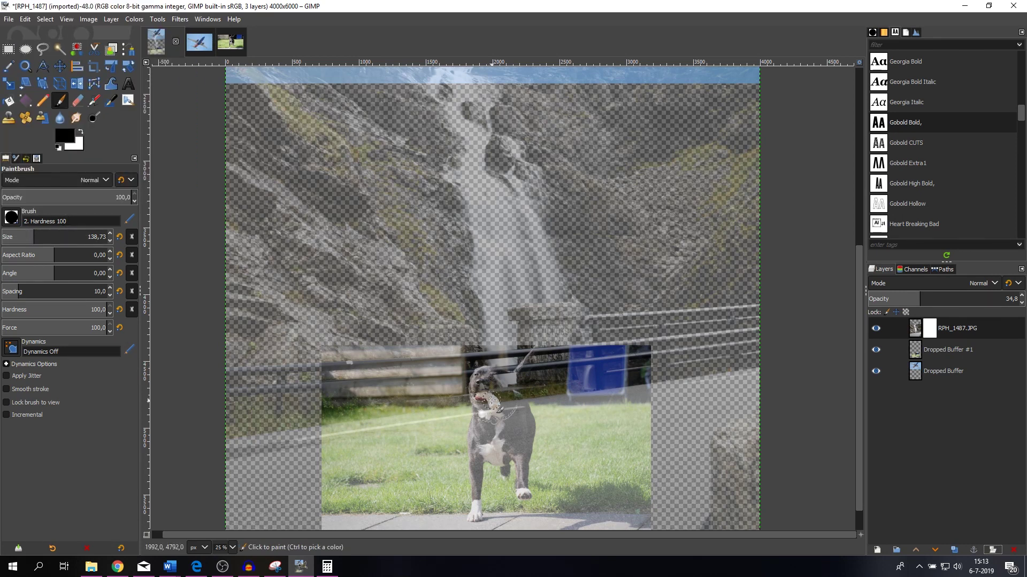
pyautogui.press('1')
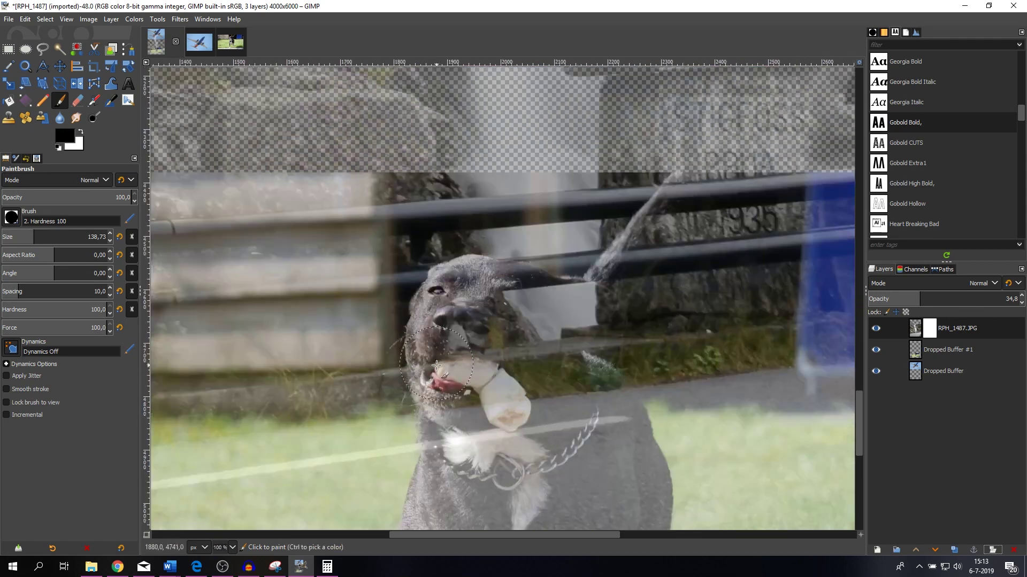
pyautogui.moveTo(443, 356)
pyautogui.mouseDown()
pyautogui.moveTo(436, 323)
pyautogui.moveTo(503, 294)
pyautogui.moveTo(581, 316)
pyautogui.moveTo(560, 318)
pyautogui.moveTo(545, 374)
pyautogui.moveTo(505, 355)
pyautogui.moveTo(460, 438)
pyautogui.moveTo(481, 399)
pyautogui.moveTo(436, 417)
pyautogui.moveTo(455, 395)
pyautogui.moveTo(514, 438)
pyautogui.moveTo(558, 433)
pyautogui.moveTo(598, 404)
pyautogui.moveTo(590, 411)
pyautogui.moveTo(610, 465)
pyautogui.moveTo(586, 460)
pyautogui.mouseUp()
pyautogui.scroll(-5, 586, 459)
pyautogui.moveTo(620, 203)
pyautogui.mouseDown()
pyautogui.moveTo(616, 228)
pyautogui.moveTo(591, 188)
pyautogui.moveTo(570, 227)
pyautogui.moveTo(554, 195)
pyautogui.moveTo(534, 212)
pyautogui.moveTo(524, 185)
pyautogui.moveTo(510, 179)
pyautogui.moveTo(479, 274)
pyautogui.moveTo(493, 281)
pyautogui.moveTo(534, 246)
pyautogui.moveTo(552, 294)
pyautogui.moveTo(624, 254)
pyautogui.moveTo(639, 259)
pyautogui.moveTo(657, 194)
pyautogui.moveTo(660, 235)
pyautogui.mouseUp()
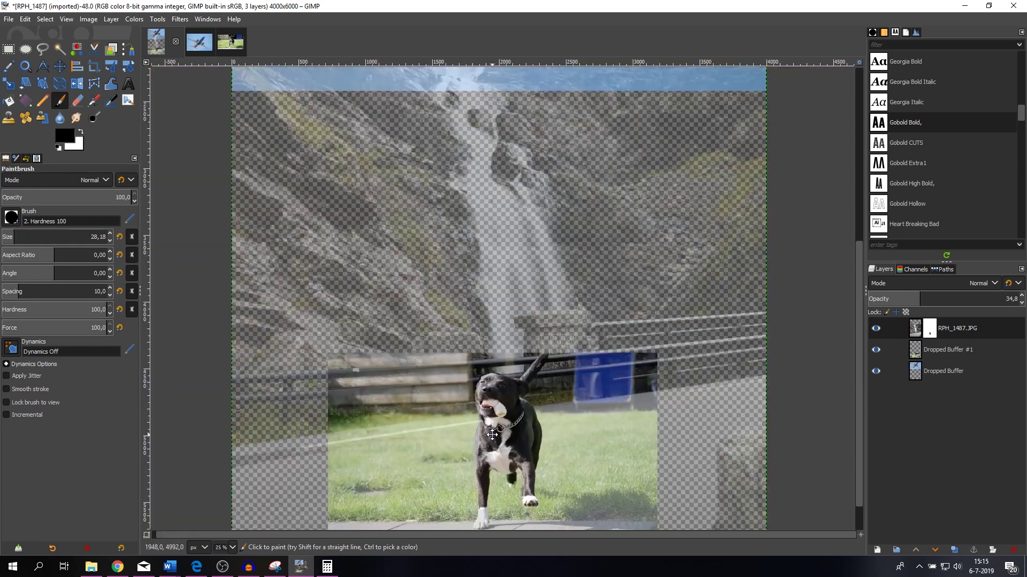
# - Set the waterfall layer's opacity back to 100
pyautogui.scroll(-2, 520, 345)
pyautogui.scroll(-1, 520, 346)
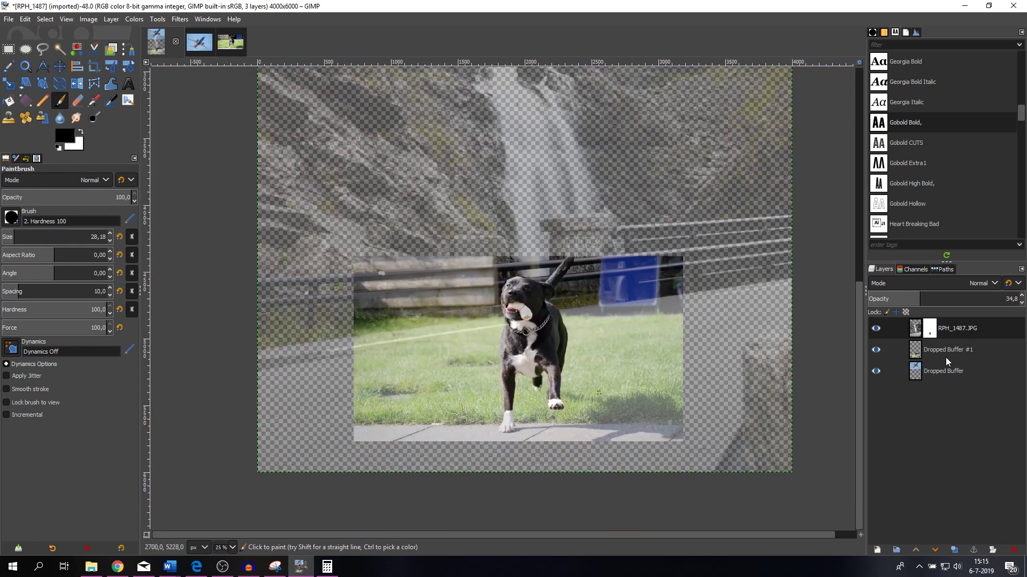
pyautogui.moveTo(941, 299); pyautogui.dragTo(1022, 300)
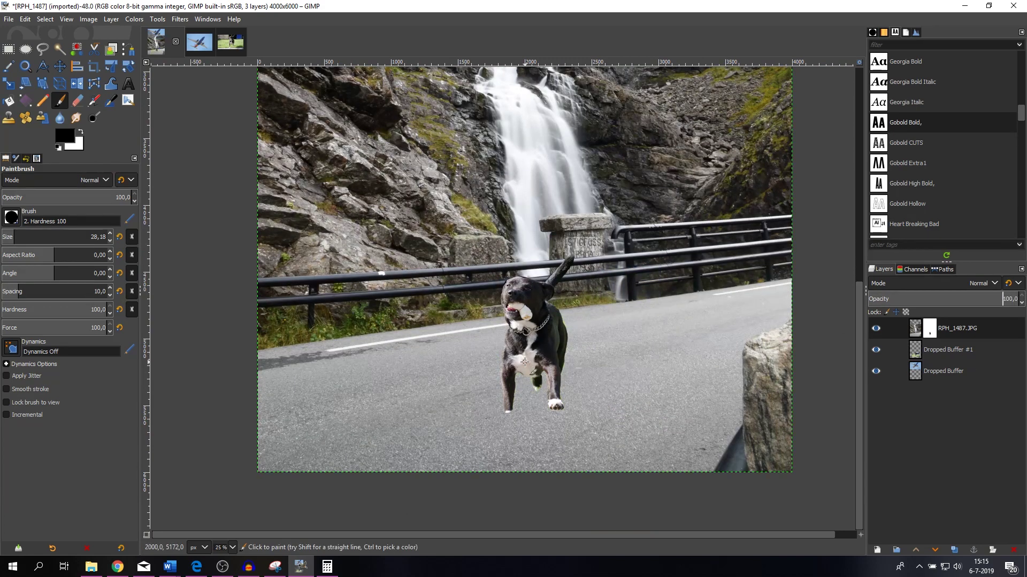
pyautogui.scroll(-2, 633, 368)
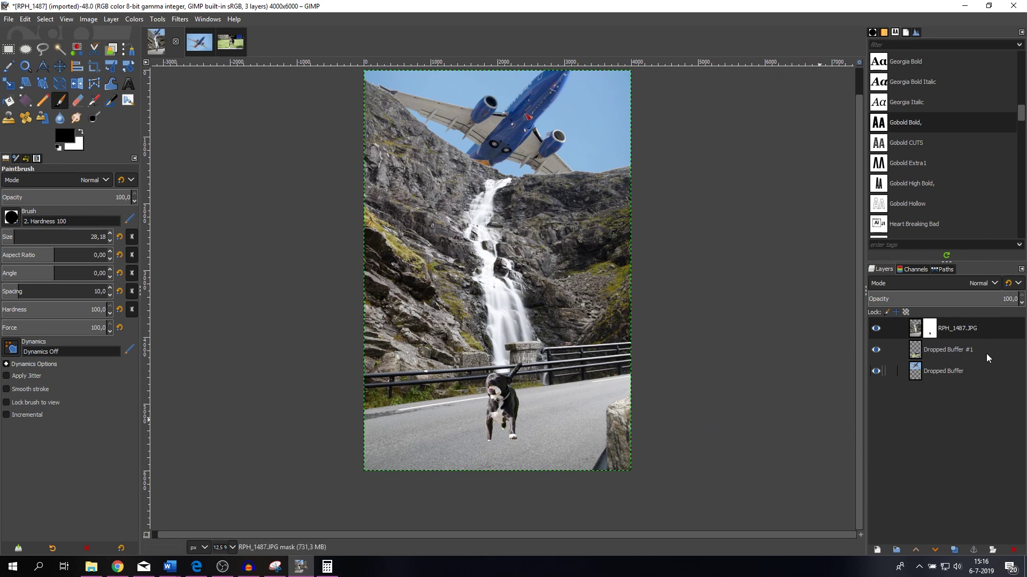
# - Switch to white and paint the mask over the green grass fringe along the dog's right edge
pyautogui.scroll(6, 485, 395)
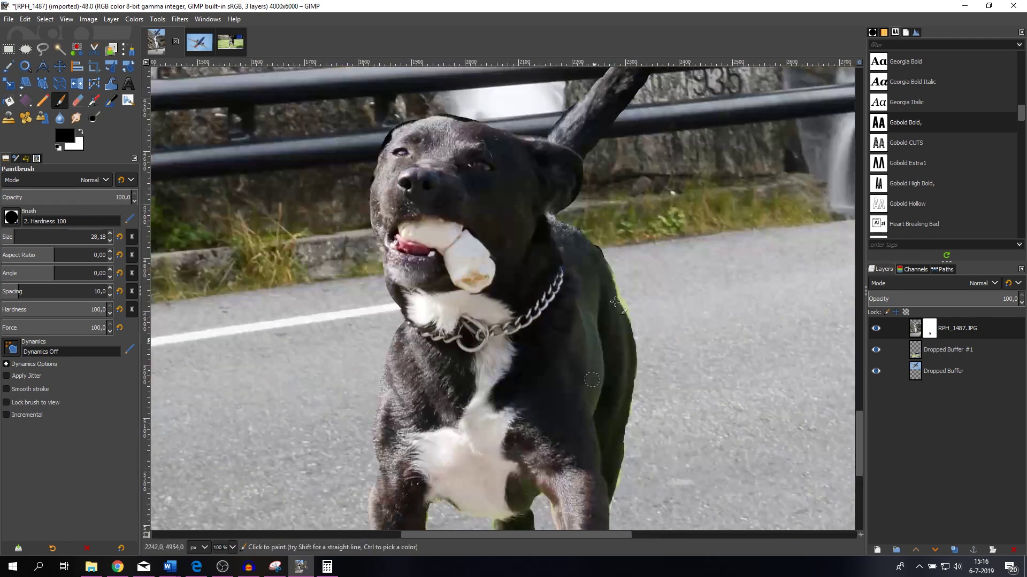
pyautogui.scroll(1, 624, 335)
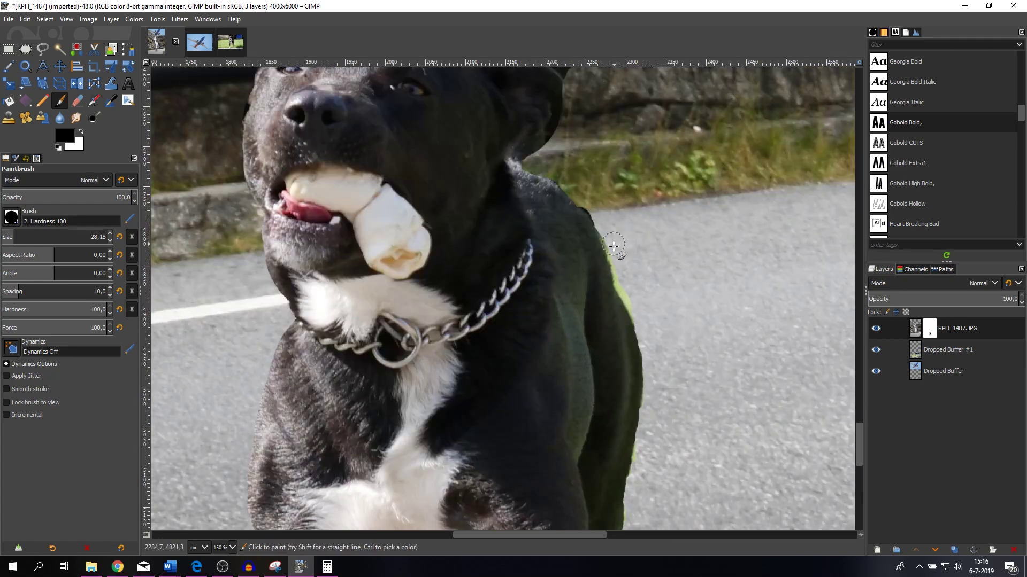
pyautogui.click(82, 131)
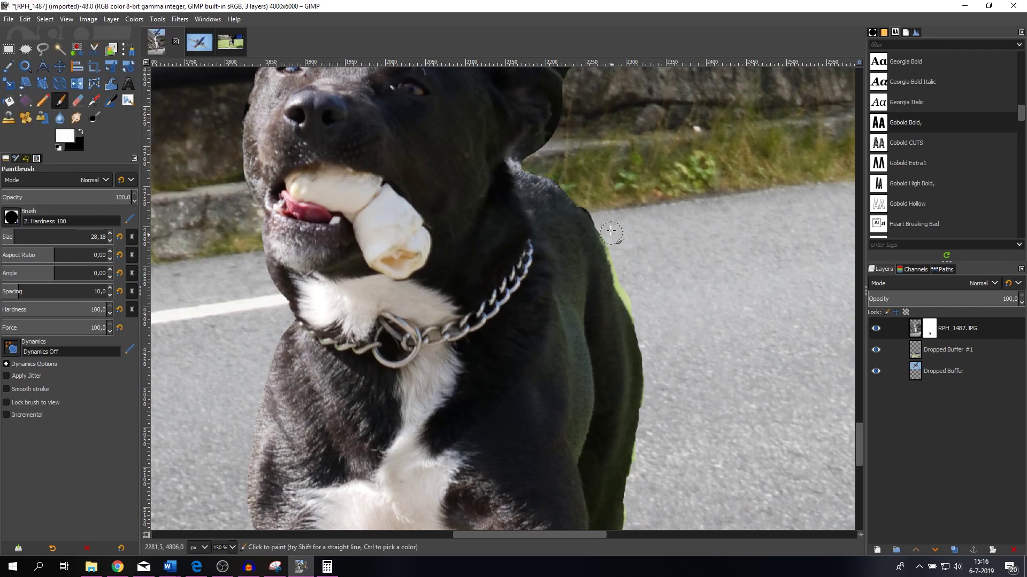
pyautogui.moveTo(608, 235); pyautogui.dragTo(645, 328)
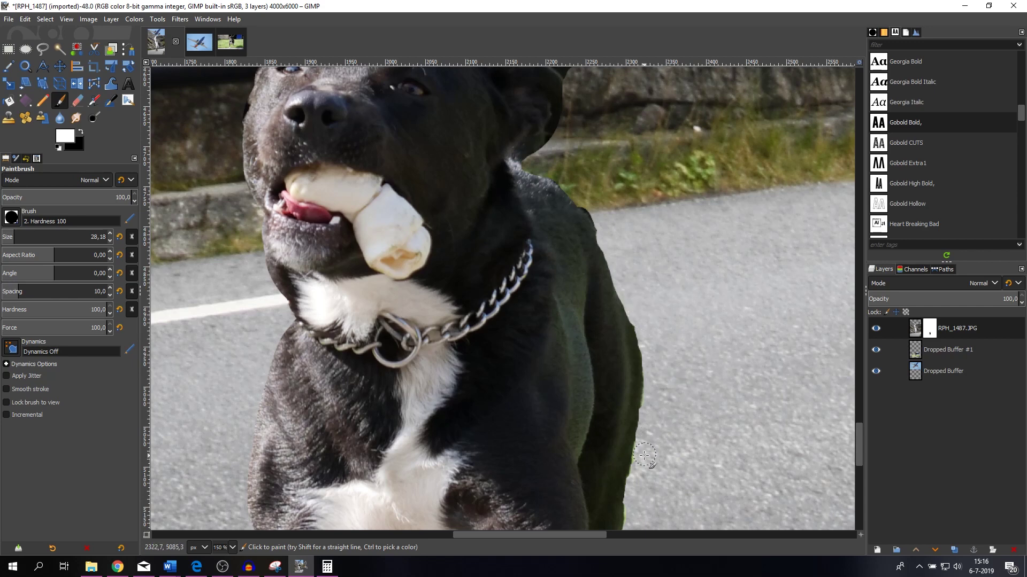
pyautogui.scroll(5, 741, 476)
pyautogui.hscroll(-2, 740, 476)
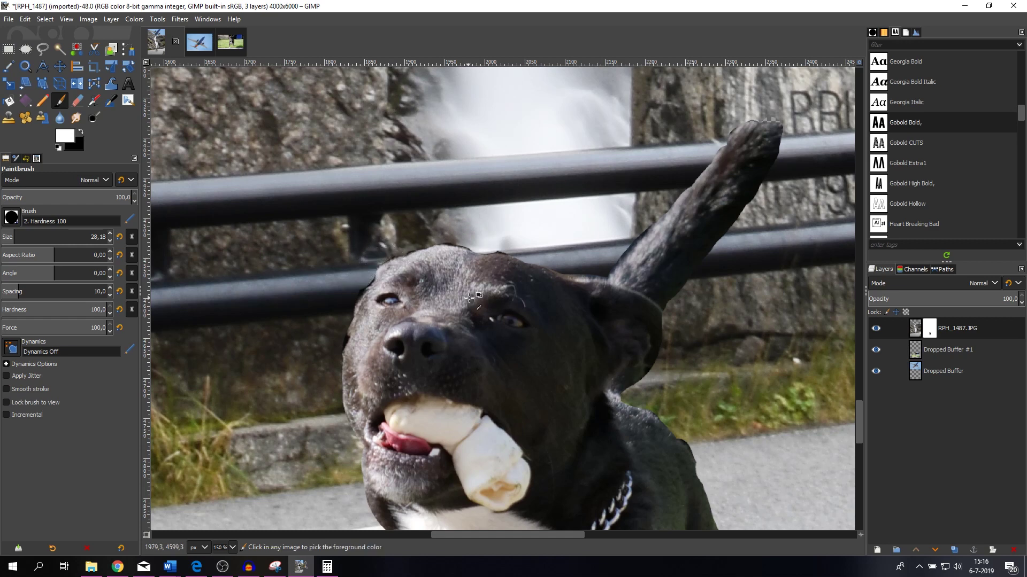
pyautogui.scroll(-4, 483, 254)
pyautogui.scroll(-1, 532, 412)
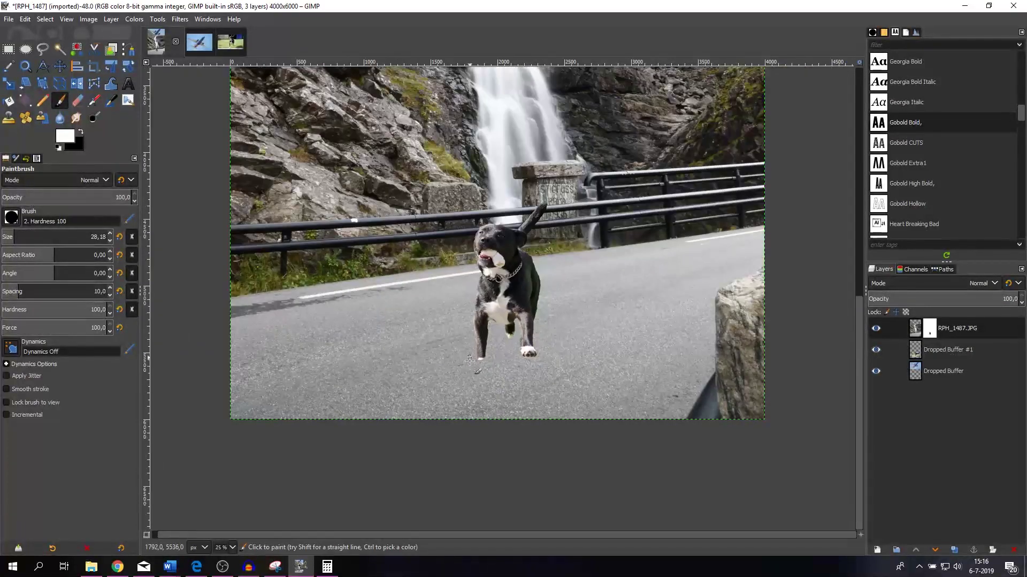
# - Paint black on the mask to reveal the dog's lower front paw and its right edge
pyautogui.scroll(4, 490, 347)
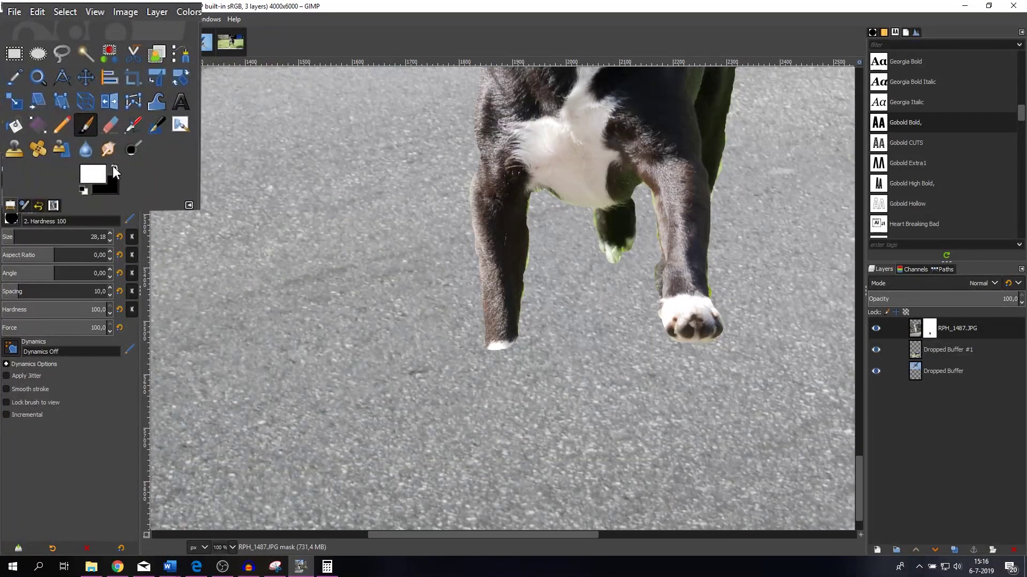
pyautogui.moveTo(507, 345)
pyautogui.mouseDown()
pyautogui.moveTo(492, 368)
pyautogui.moveTo(514, 366)
pyautogui.moveTo(504, 390)
pyautogui.moveTo(493, 374)
pyautogui.moveTo(493, 383)
pyautogui.moveTo(505, 376)
pyautogui.moveTo(516, 387)
pyautogui.moveTo(516, 405)
pyautogui.moveTo(517, 385)
pyautogui.moveTo(524, 414)
pyautogui.moveTo(512, 388)
pyautogui.moveTo(512, 420)
pyautogui.moveTo(507, 390)
pyautogui.moveTo(506, 415)
pyautogui.moveTo(497, 405)
pyautogui.moveTo(497, 417)
pyautogui.moveTo(493, 385)
pyautogui.moveTo(486, 406)
pyautogui.moveTo(486, 350)
pyautogui.moveTo(480, 419)
pyautogui.moveTo(473, 396)
pyautogui.moveTo(463, 422)
pyautogui.moveTo(508, 426)
pyautogui.mouseUp()
pyautogui.moveTo(528, 393); pyautogui.dragTo(522, 375)
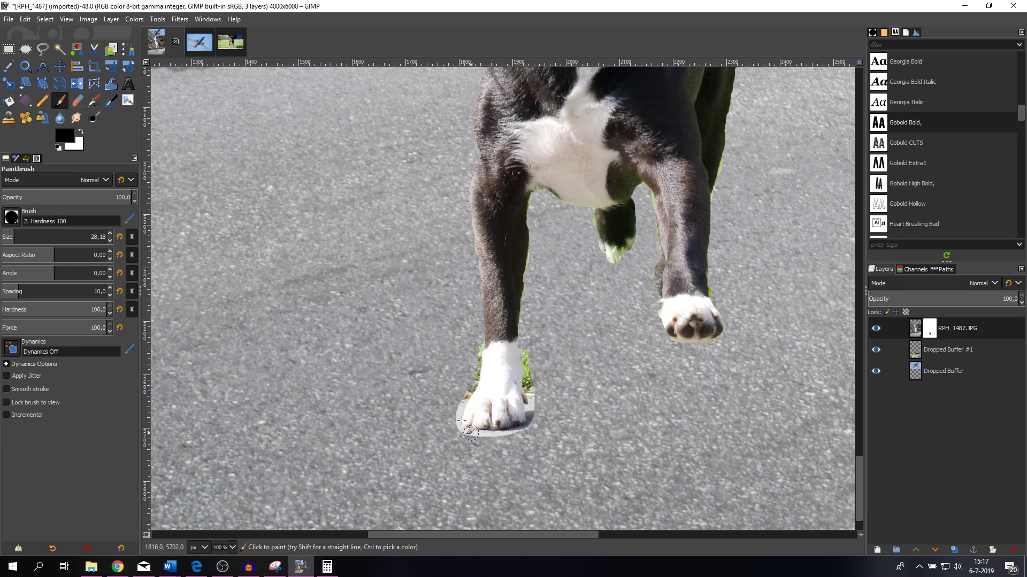
# - With white and a smaller brush, cover the grass and dark shadow beside the paw with road
pyautogui.click(82, 131)
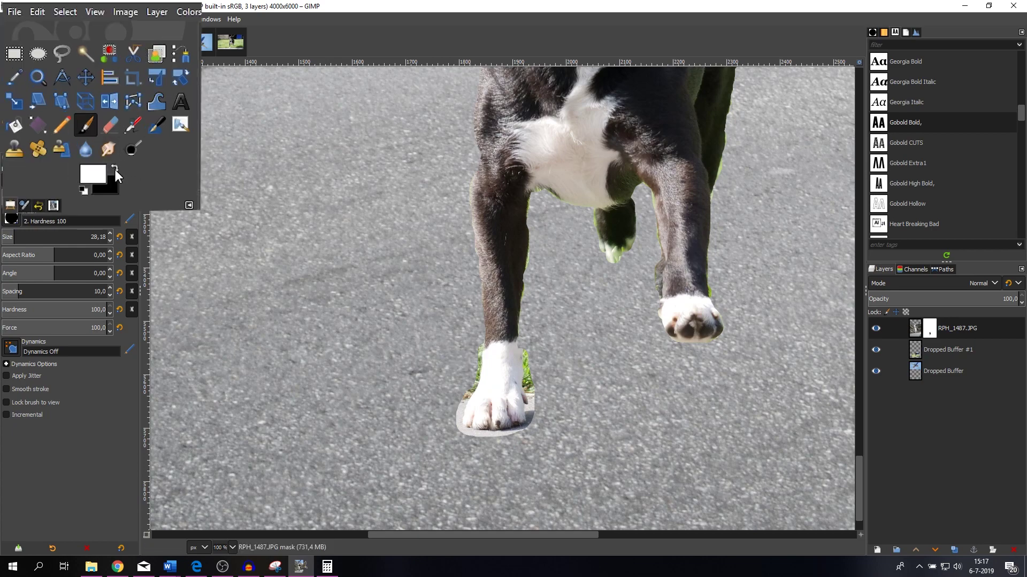
pyautogui.scroll(5, 540, 363)
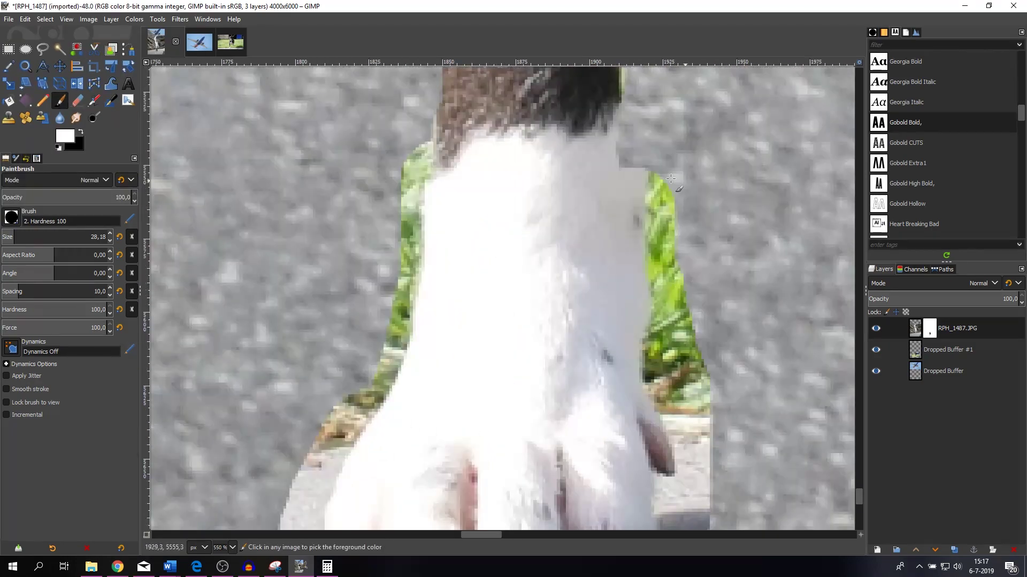
pyautogui.moveTo(17, 239); pyautogui.dragTo(11, 244)
pyautogui.moveTo(654, 169)
pyautogui.mouseDown()
pyautogui.moveTo(674, 170)
pyautogui.moveTo(660, 177)
pyautogui.moveTo(669, 178)
pyautogui.moveTo(661, 360)
pyautogui.moveTo(671, 398)
pyautogui.moveTo(692, 404)
pyautogui.moveTo(698, 331)
pyautogui.moveTo(702, 432)
pyautogui.moveTo(696, 441)
pyautogui.moveTo(687, 428)
pyautogui.moveTo(693, 498)
pyautogui.moveTo(676, 509)
pyautogui.mouseUp()
pyautogui.scroll(-10, 676, 509)
pyautogui.moveTo(646, 152)
pyautogui.mouseDown()
pyautogui.moveTo(657, 202)
pyautogui.moveTo(659, 188)
pyautogui.moveTo(659, 174)
pyautogui.moveTo(645, 237)
pyautogui.moveTo(545, 270)
pyautogui.mouseUp()
pyautogui.hotkey('shift', 'ctrl', 'j')
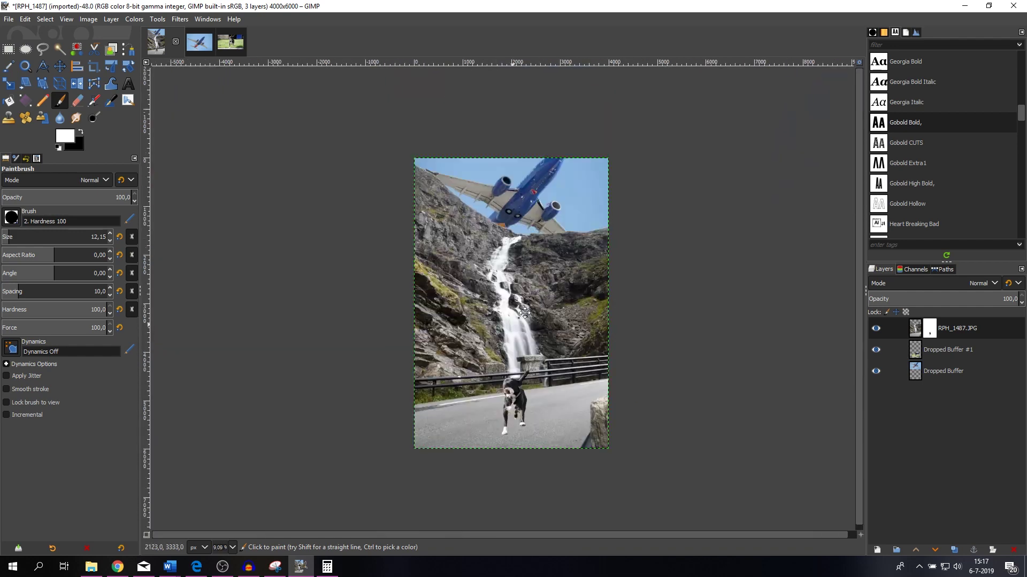
pyautogui.scroll(1, 535, 338)
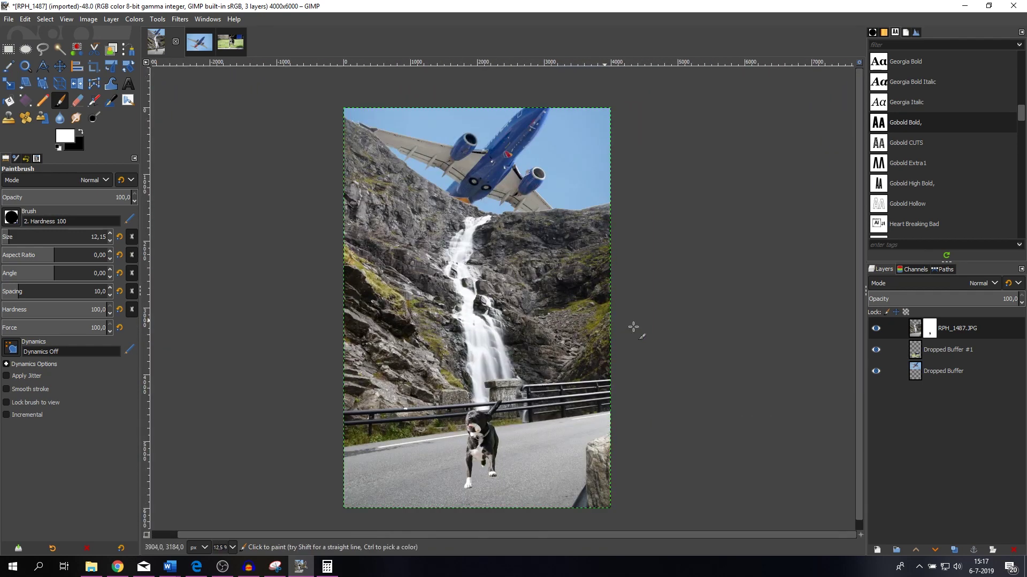